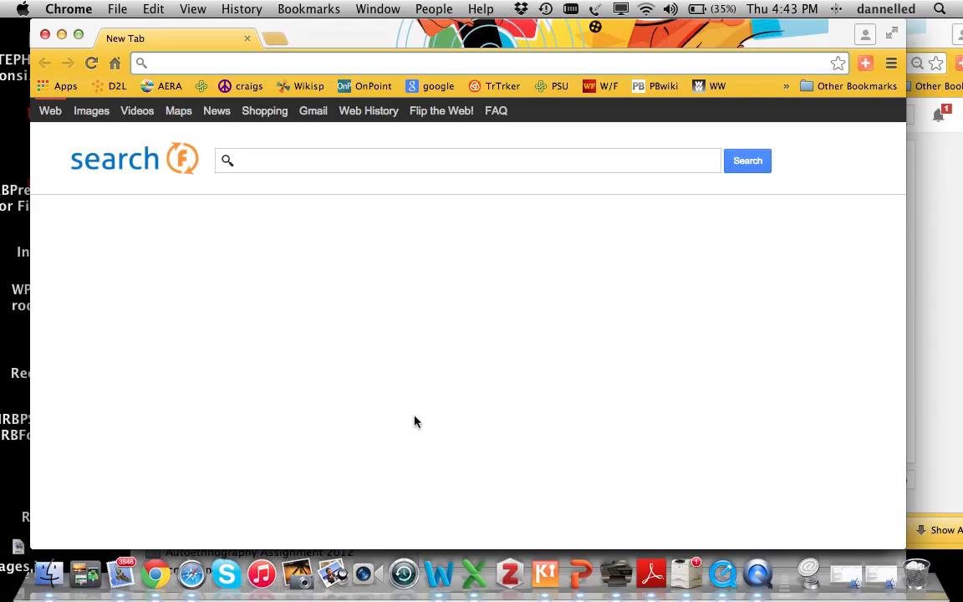
Step: Switch to Zotero and move its window higher over the browser
{"action": "left_click", "coordinate": [513, 572]}
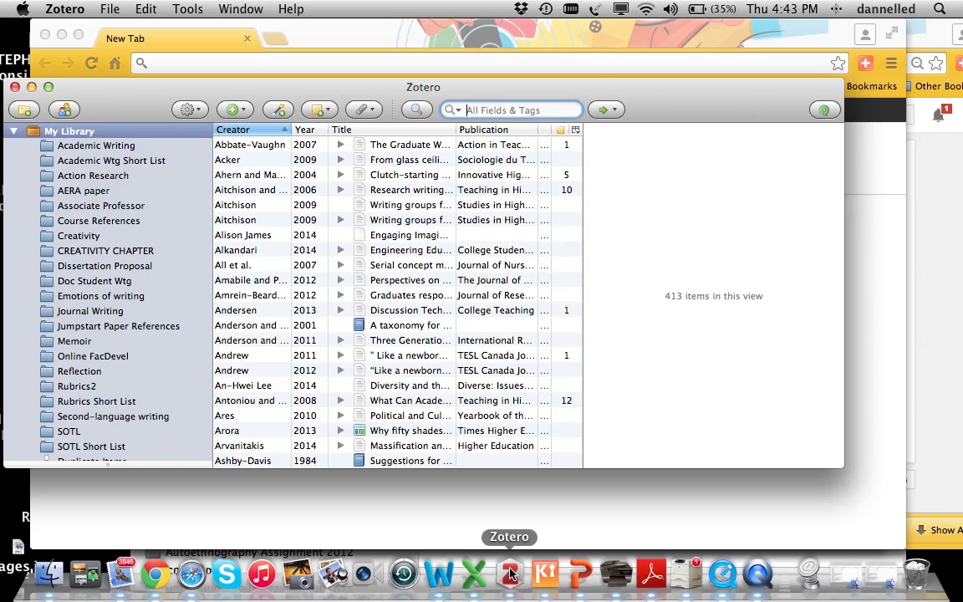
{"action": "left_click_drag", "start_coordinate": [713, 94], "coordinate": [778, 35]}
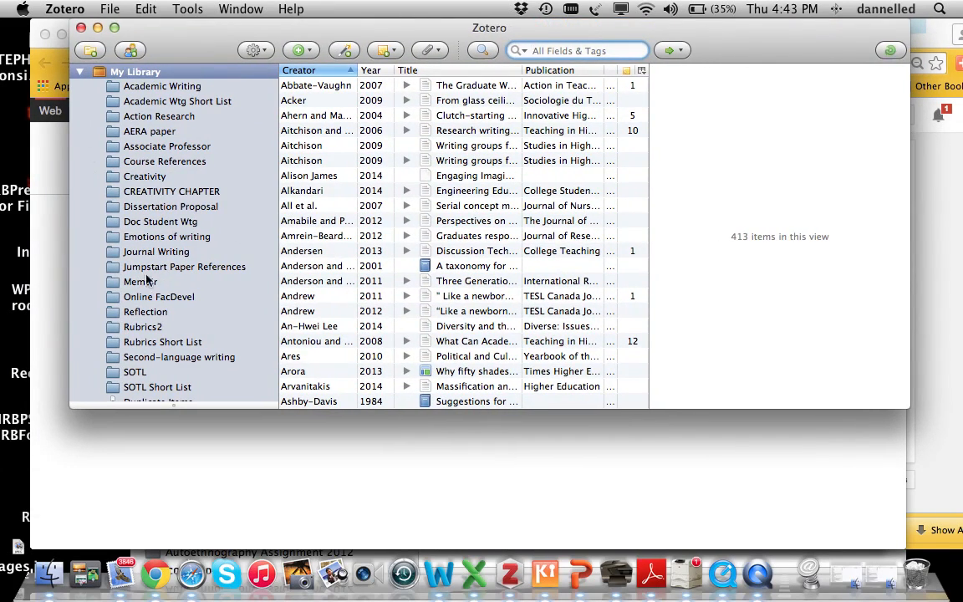
{"action": "key", "text": "ctrl+super+Escape"}
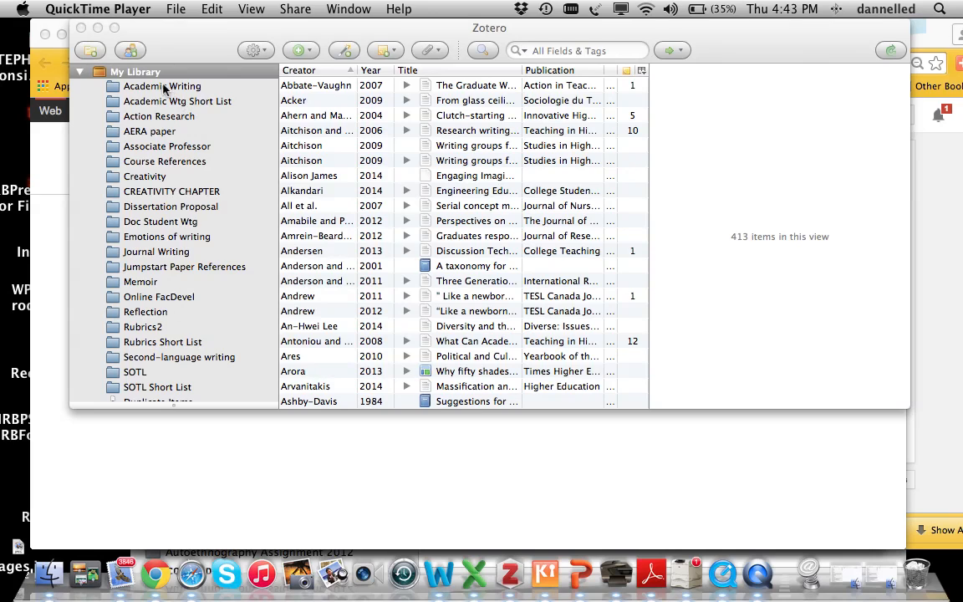
{"action": "left_click", "coordinate": [156, 121]}
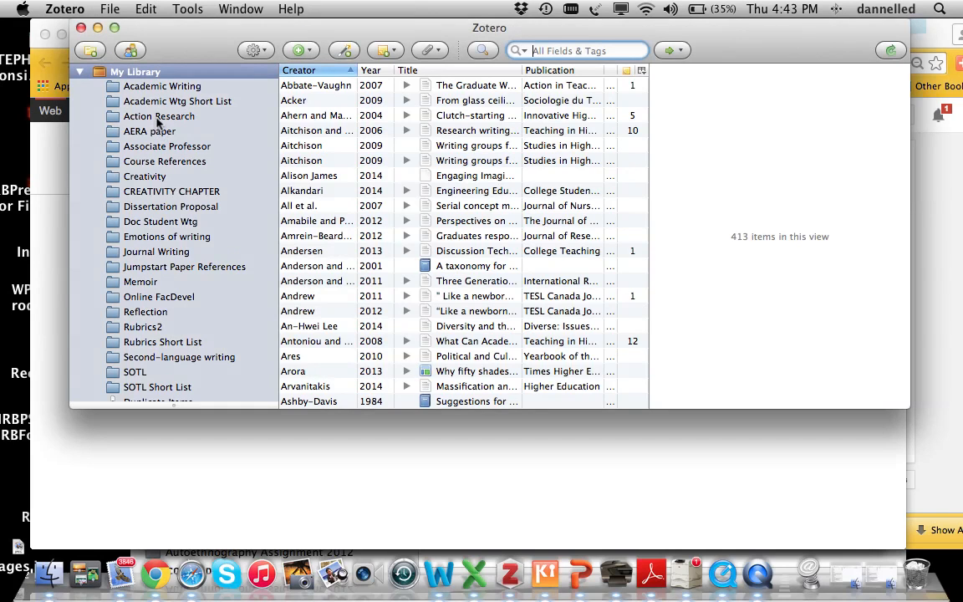
Step: Show the Action Research collection, followed by the AERA paper collection, and look through the AERA paper items
{"action": "left_click", "coordinate": [176, 118]}
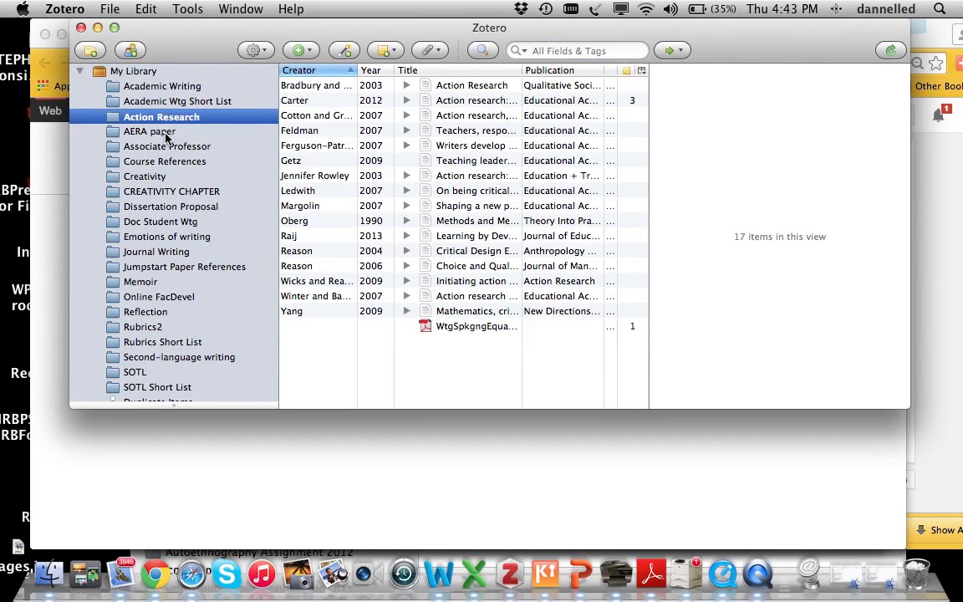
{"action": "left_click", "coordinate": [165, 135]}
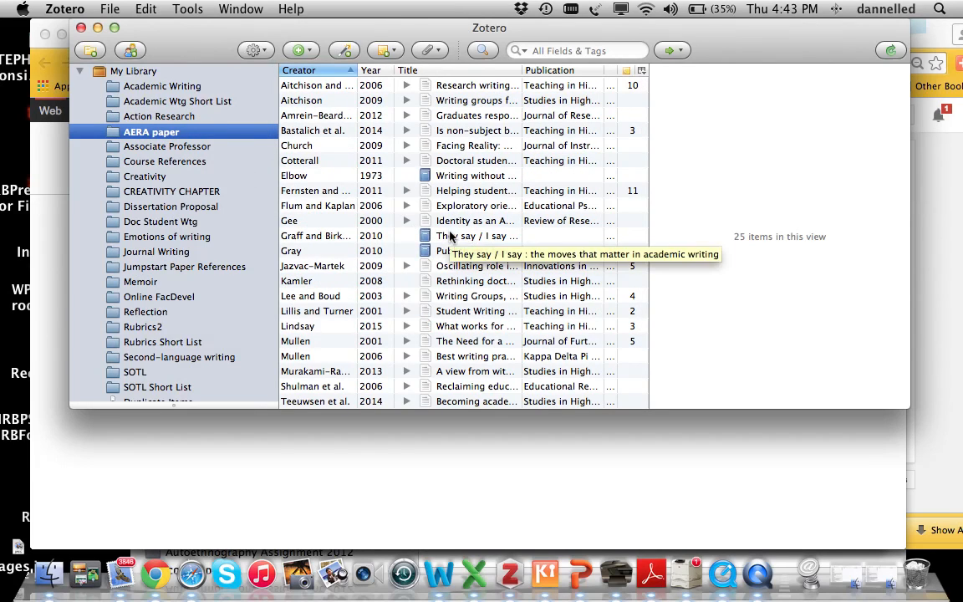
{"action": "scroll", "coordinate": [443, 115], "scroll_direction": "down", "scroll_amount": 3}
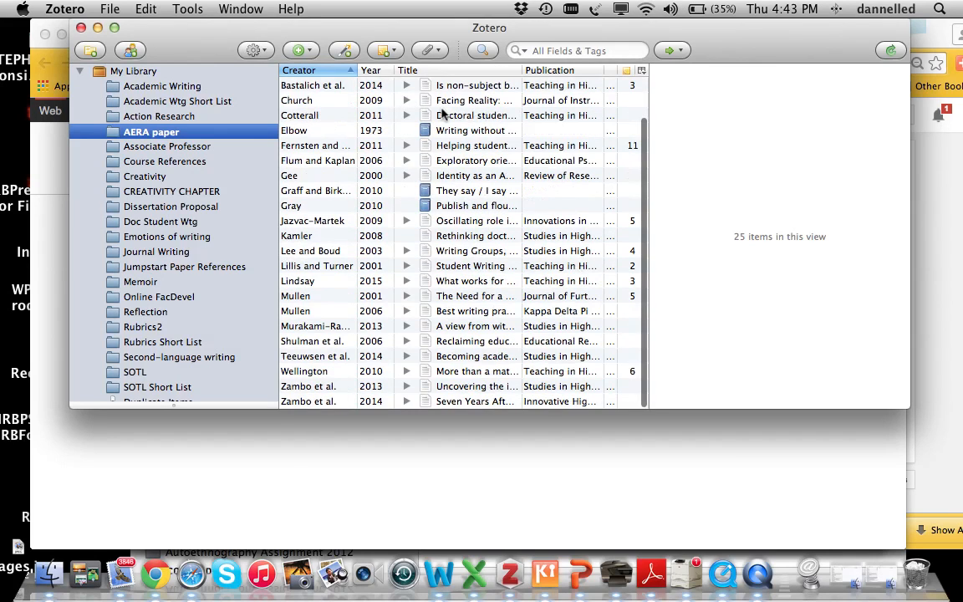
{"action": "scroll", "coordinate": [443, 114], "scroll_direction": "up", "scroll_amount": 3}
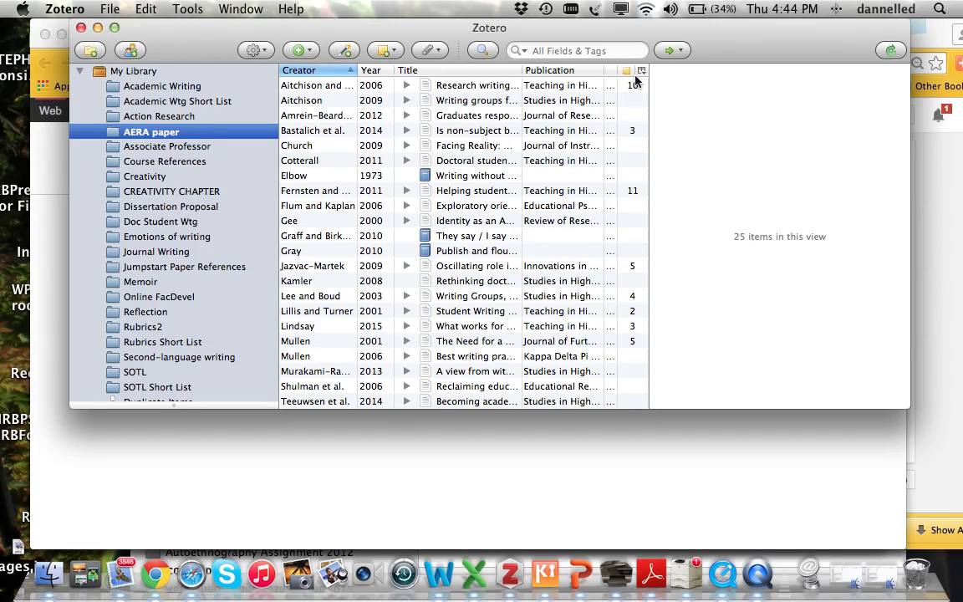
{"action": "left_click", "coordinate": [385, 50]}
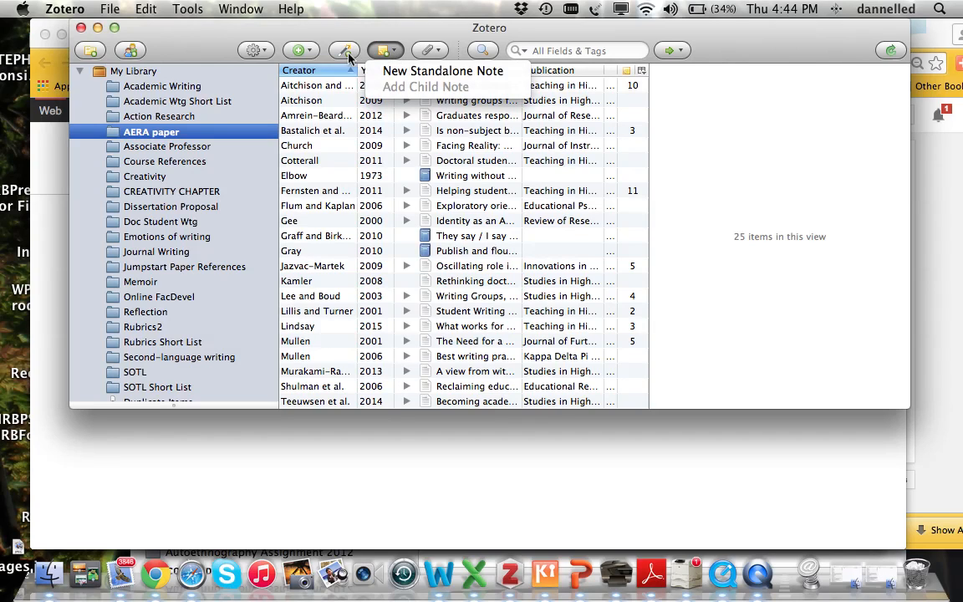
{"action": "left_click", "coordinate": [346, 56]}
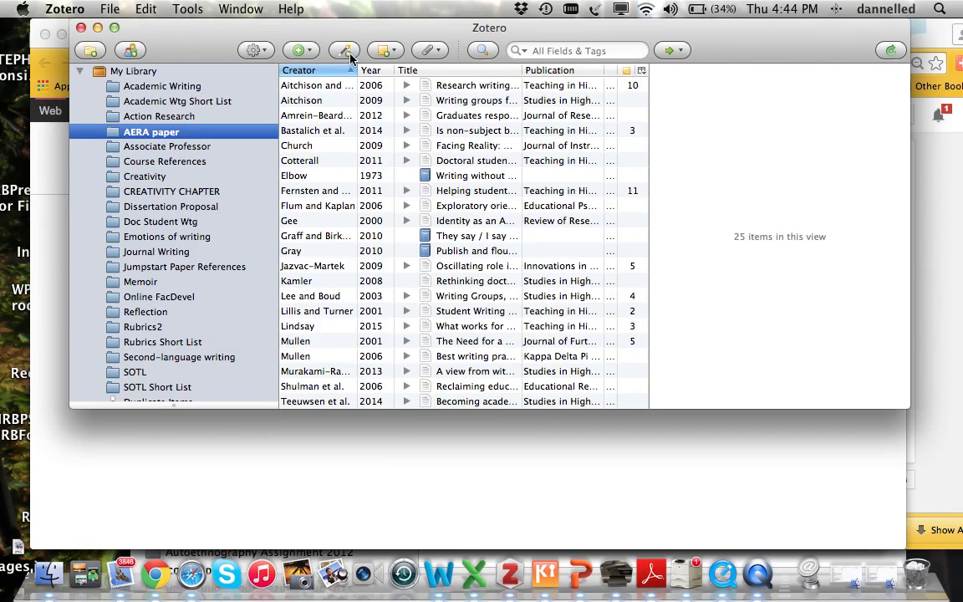
{"action": "left_click", "coordinate": [439, 52]}
{"action": "left_click", "coordinate": [441, 52]}
{"action": "left_click", "coordinate": [641, 72]}
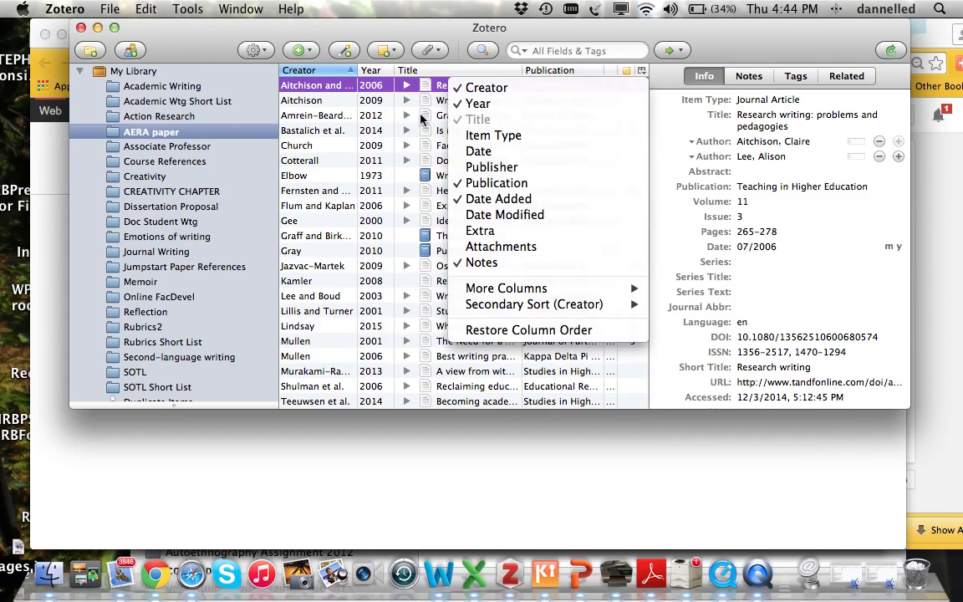
{"action": "left_click", "coordinate": [379, 104]}
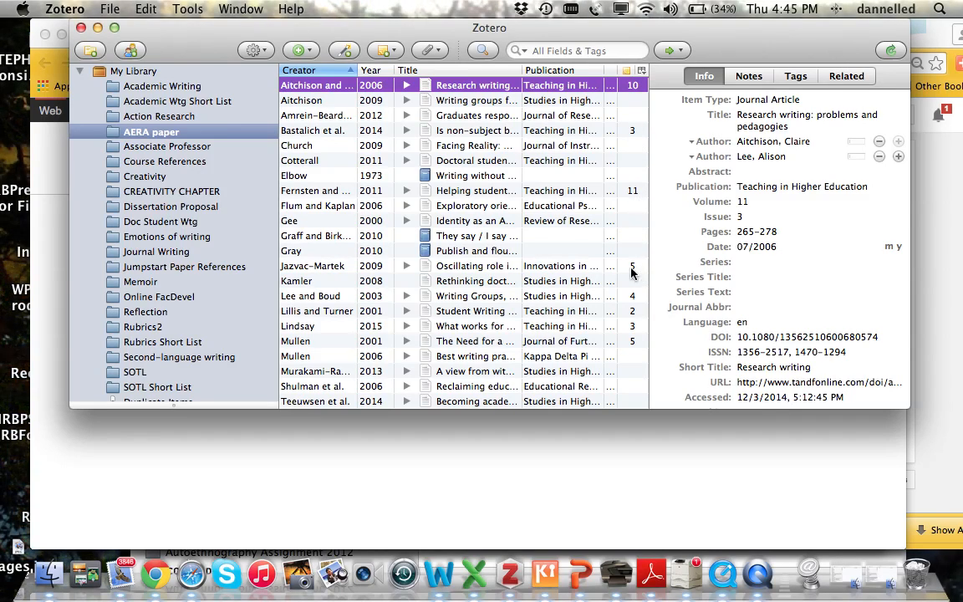
Step: Show all items of My Library and look through the list of collections and group libraries
{"action": "left_click", "coordinate": [138, 73]}
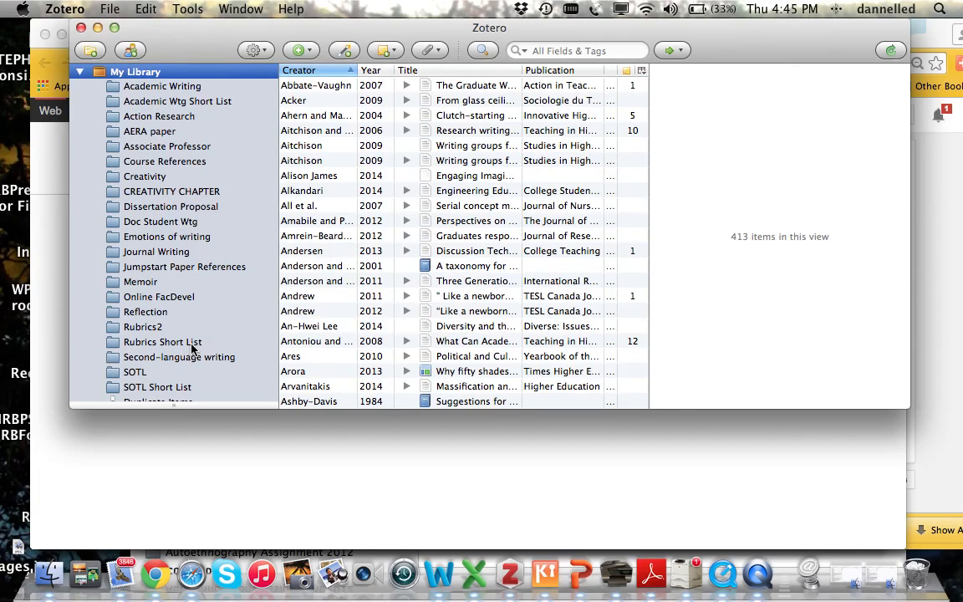
{"action": "scroll", "coordinate": [191, 349], "scroll_direction": "down", "scroll_amount": 5}
{"action": "scroll", "coordinate": [191, 349], "scroll_direction": "up", "scroll_amount": 5}
{"action": "scroll", "coordinate": [178, 326], "scroll_direction": "down", "scroll_amount": 3}
{"action": "scroll", "coordinate": [178, 327], "scroll_direction": "up", "scroll_amount": 3}
Step: From the Academic Writing collection, open the PDF of "Research writing: problems and pedagogies", copy its abstract and close the PDF
{"action": "left_click", "coordinate": [198, 89]}
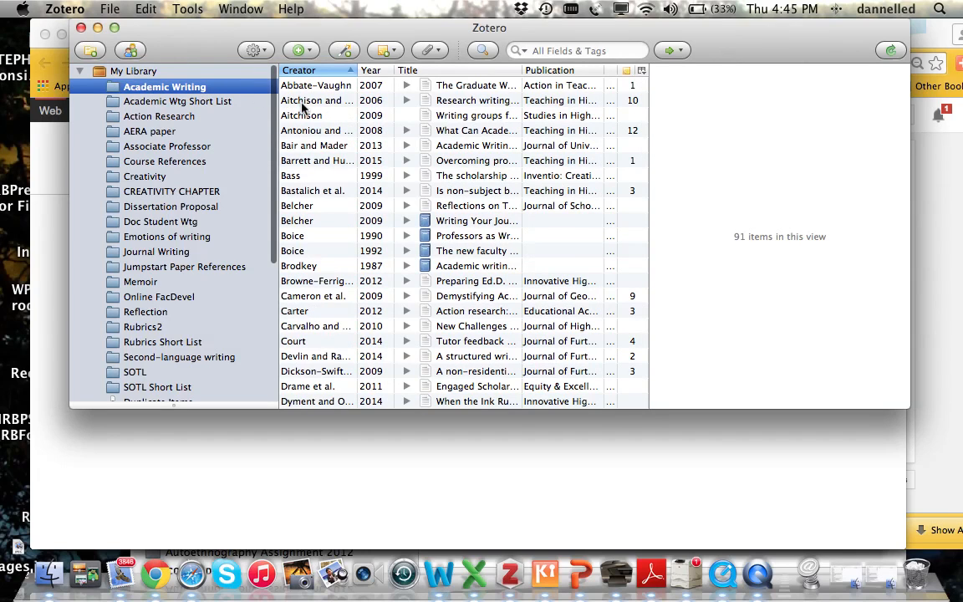
{"action": "left_click", "coordinate": [330, 101]}
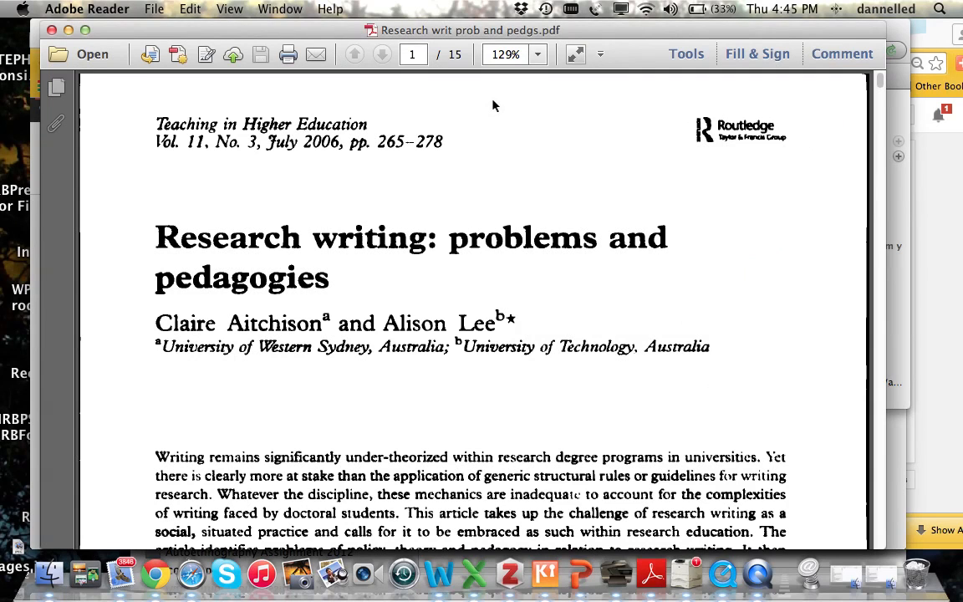
{"action": "scroll", "coordinate": [566, 359], "scroll_direction": "down", "scroll_amount": 5}
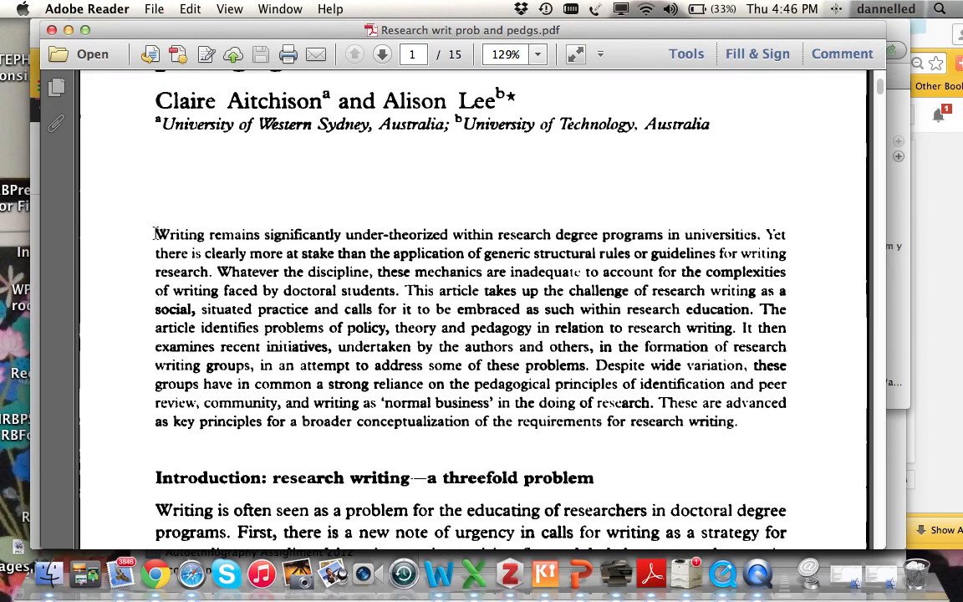
{"action": "left_click_drag", "start_coordinate": [155, 235], "coordinate": [735, 452]}
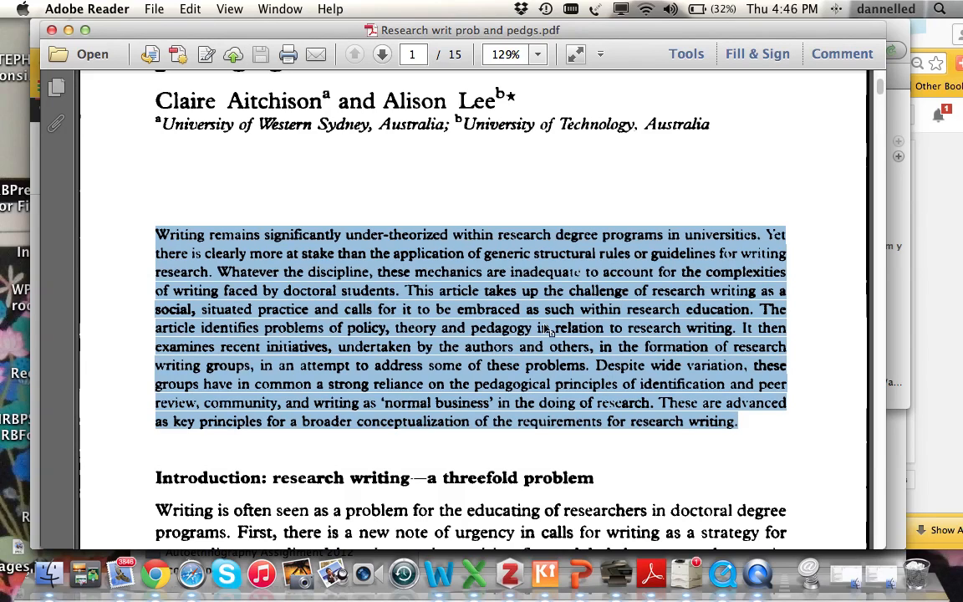
{"action": "left_click", "coordinate": [51, 31]}
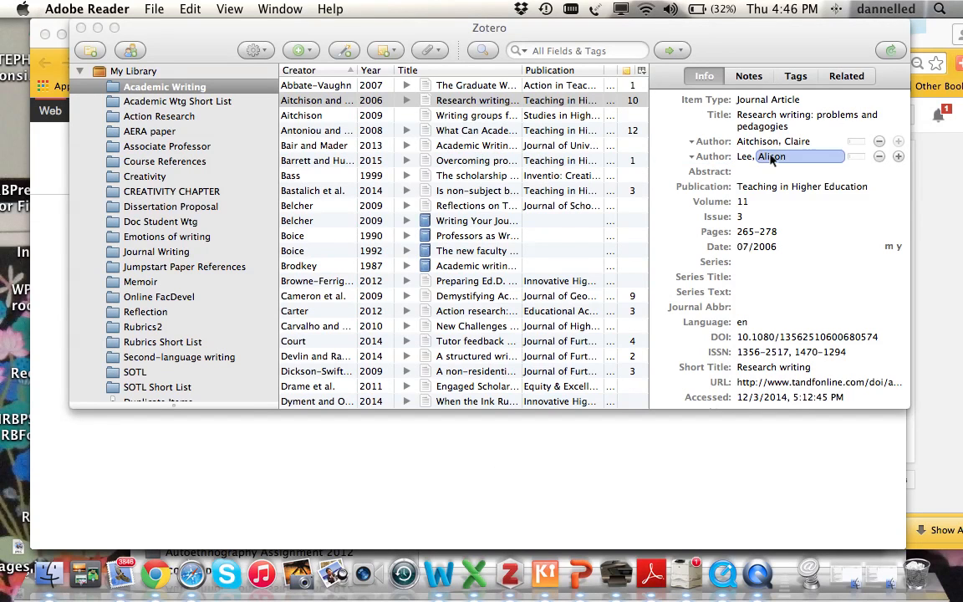
Step: Paste the copied abstract into the article's Abstract field and save the entry
{"action": "left_click", "coordinate": [750, 172]}
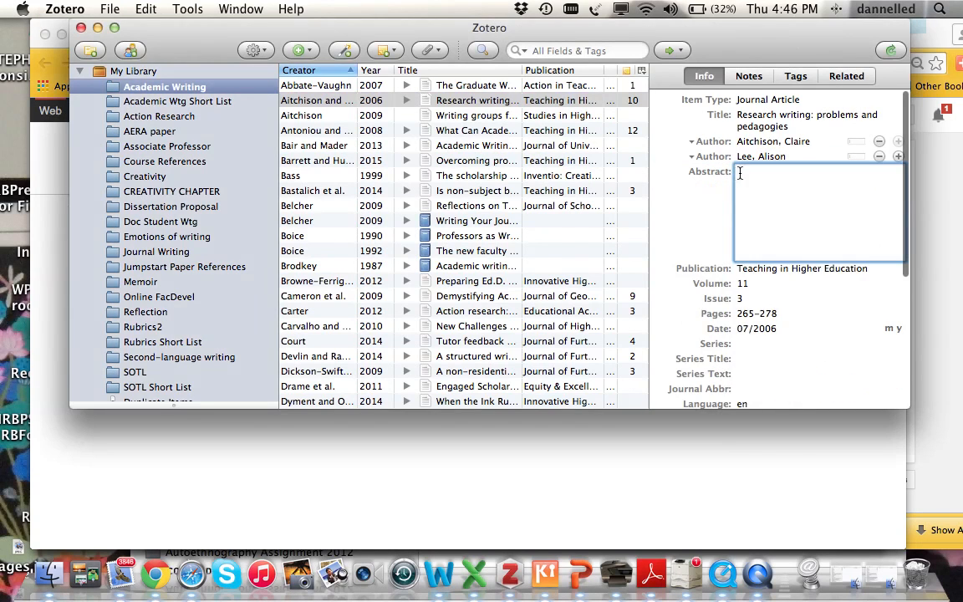
{"action": "type", "text": "reliance on the pedagogical principles of identification and peer review, community, and writing as 'normal business' in the doing of research. These are advanced as key principles for a broader conceptualization of the requirements for research writing."}
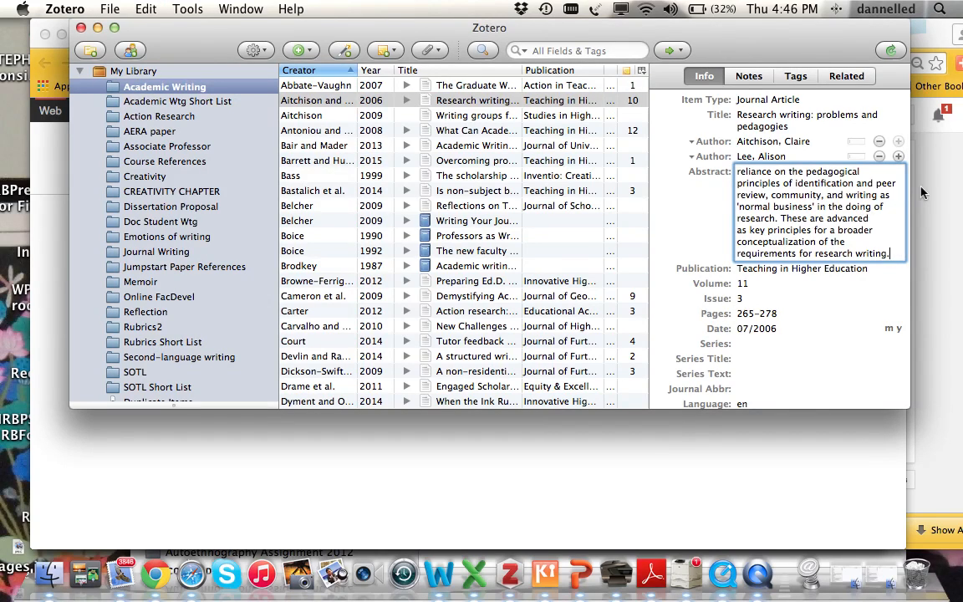
{"action": "scroll", "coordinate": [849, 208], "scroll_direction": "up", "scroll_amount": 10}
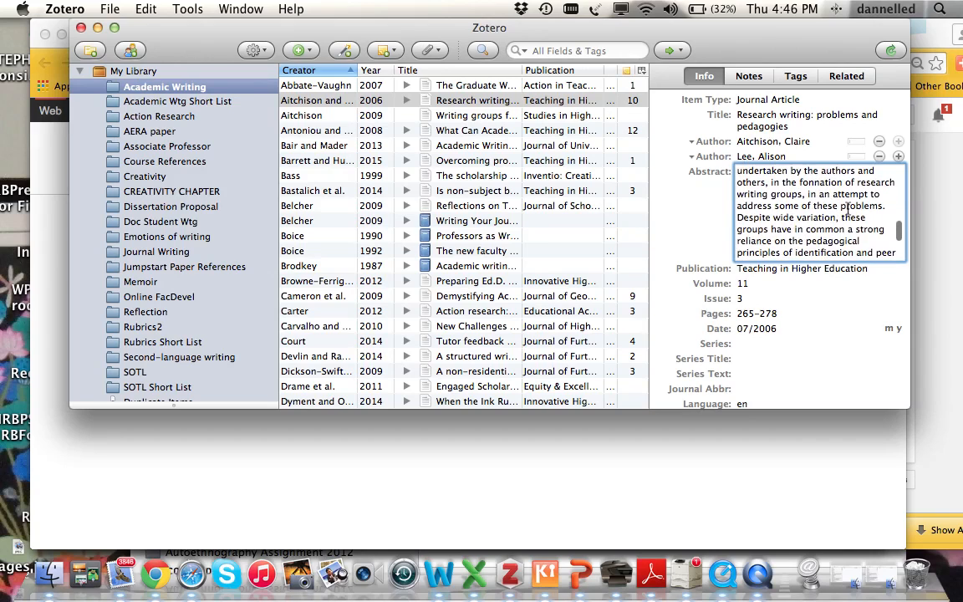
{"action": "scroll", "coordinate": [849, 208], "scroll_direction": "up", "scroll_amount": 3}
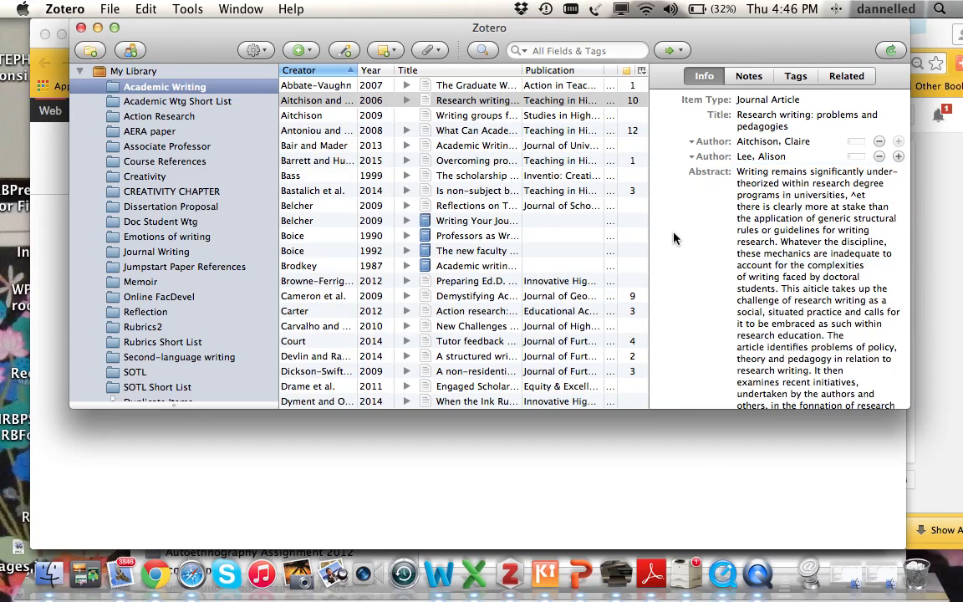
{"action": "key", "text": "super+a"}
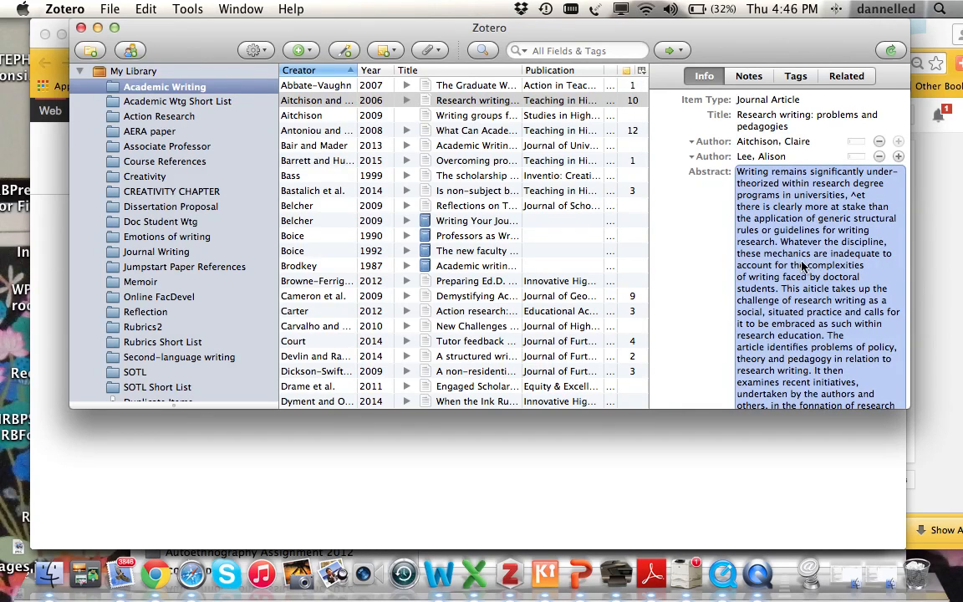
{"action": "left_click", "coordinate": [684, 273]}
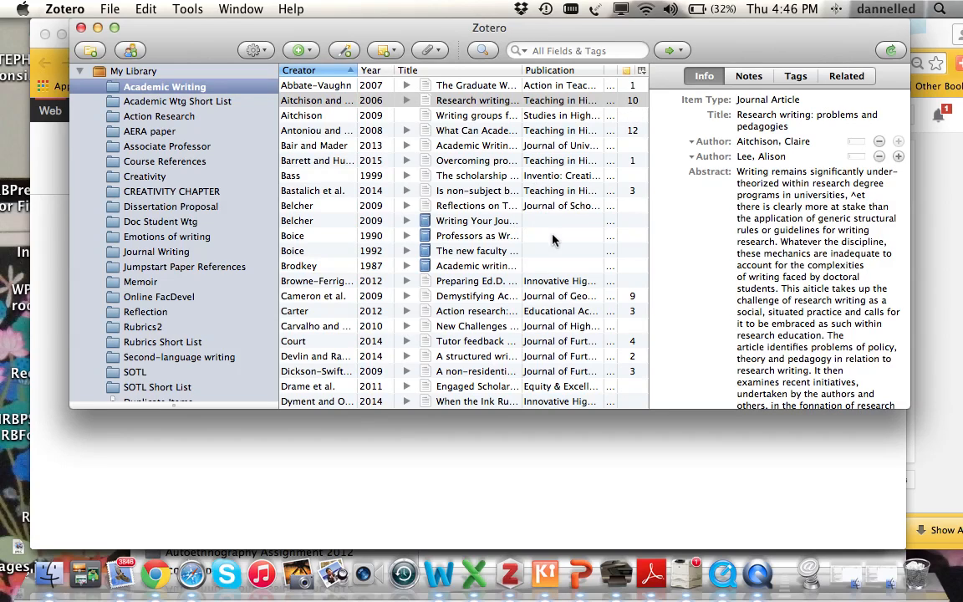
Step: Look through the remaining Academic Writing items and the references listed under Unfiled Items
{"action": "scroll", "coordinate": [489, 268], "scroll_direction": "down", "scroll_amount": 15}
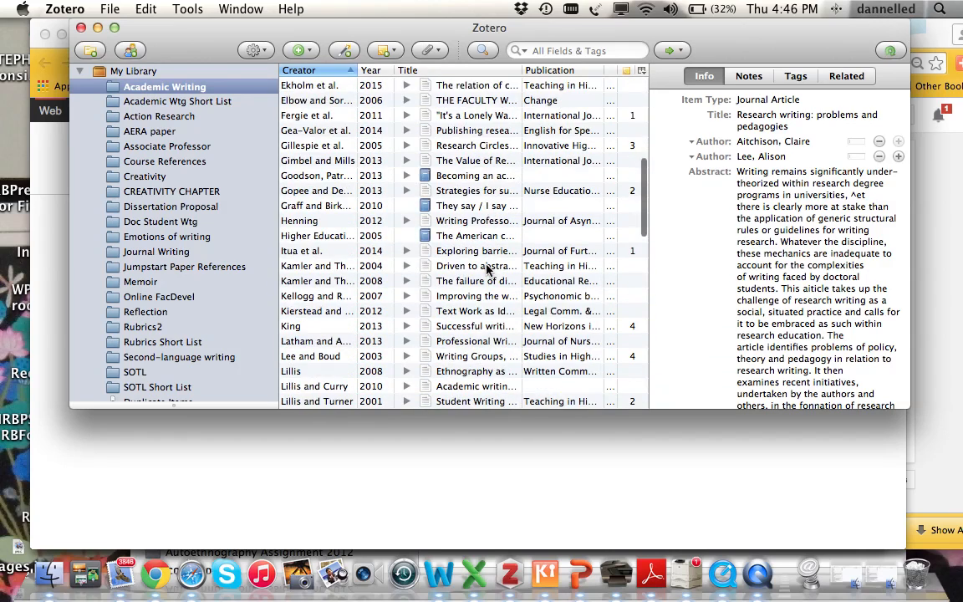
{"action": "scroll", "coordinate": [489, 269], "scroll_direction": "down", "scroll_amount": 10}
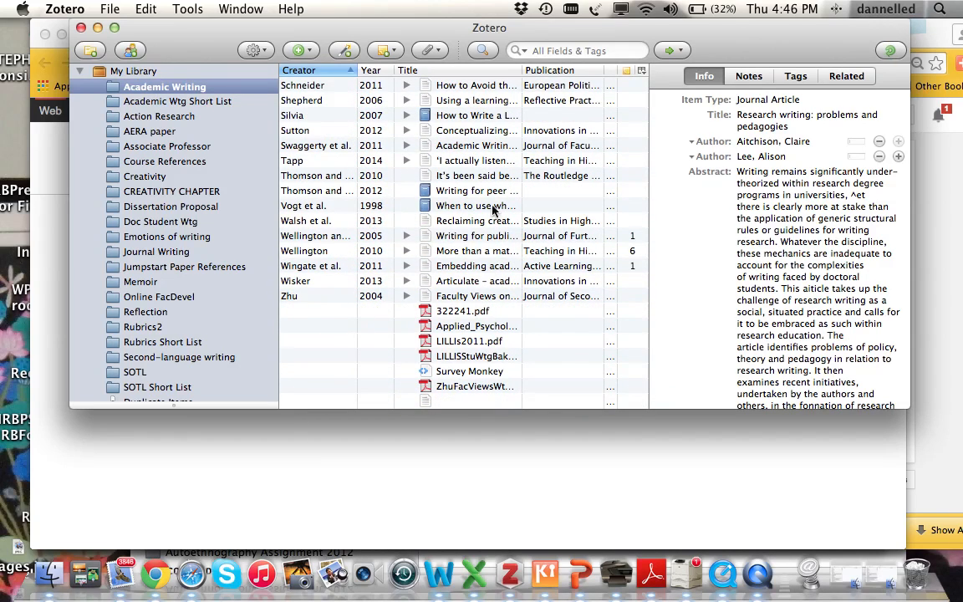
{"action": "scroll", "coordinate": [138, 276], "scroll_direction": "down", "scroll_amount": 5}
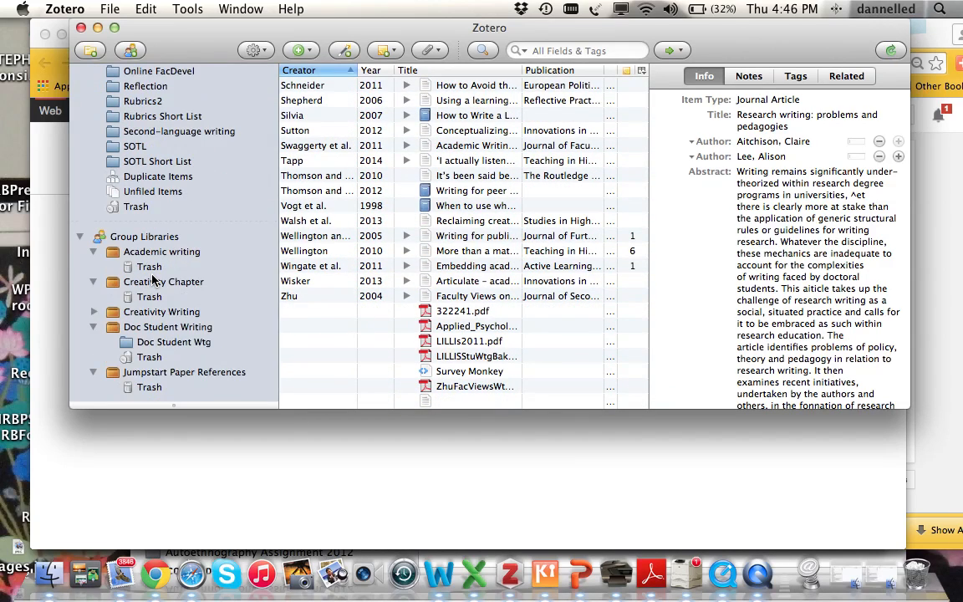
{"action": "left_click", "coordinate": [154, 191]}
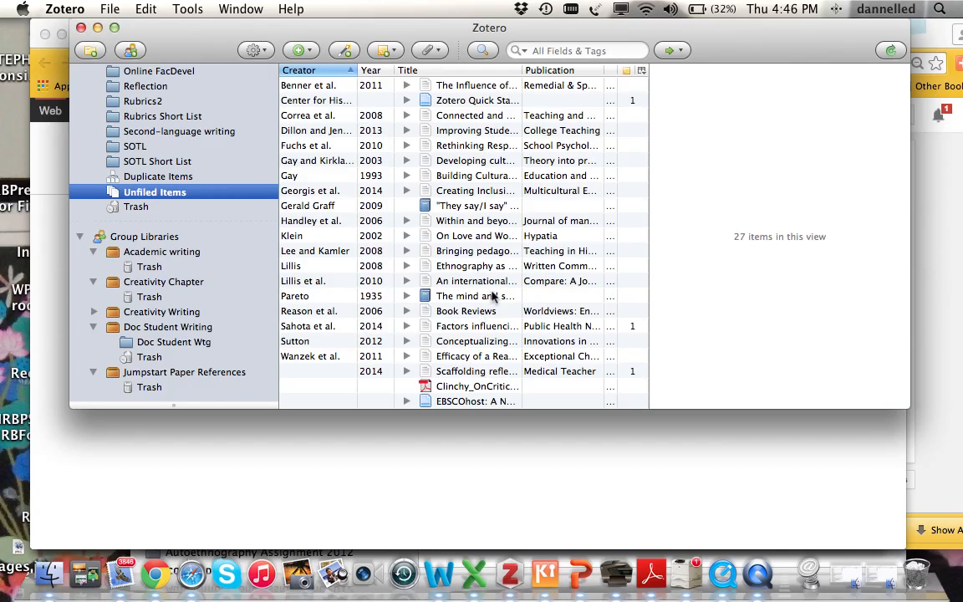
{"action": "scroll", "coordinate": [540, 295], "scroll_direction": "down", "scroll_amount": 3}
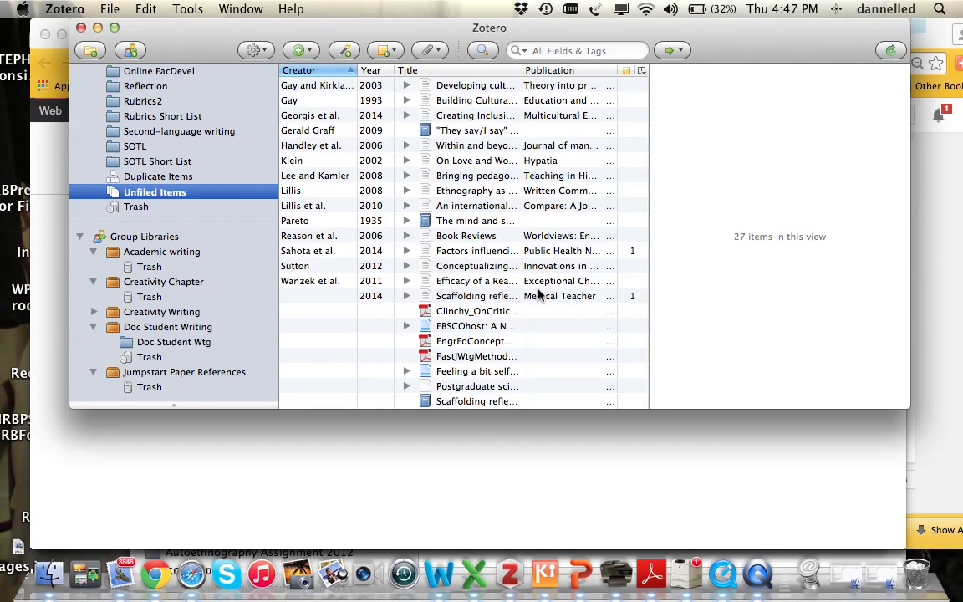
{"action": "scroll", "coordinate": [539, 295], "scroll_direction": "up", "scroll_amount": 3}
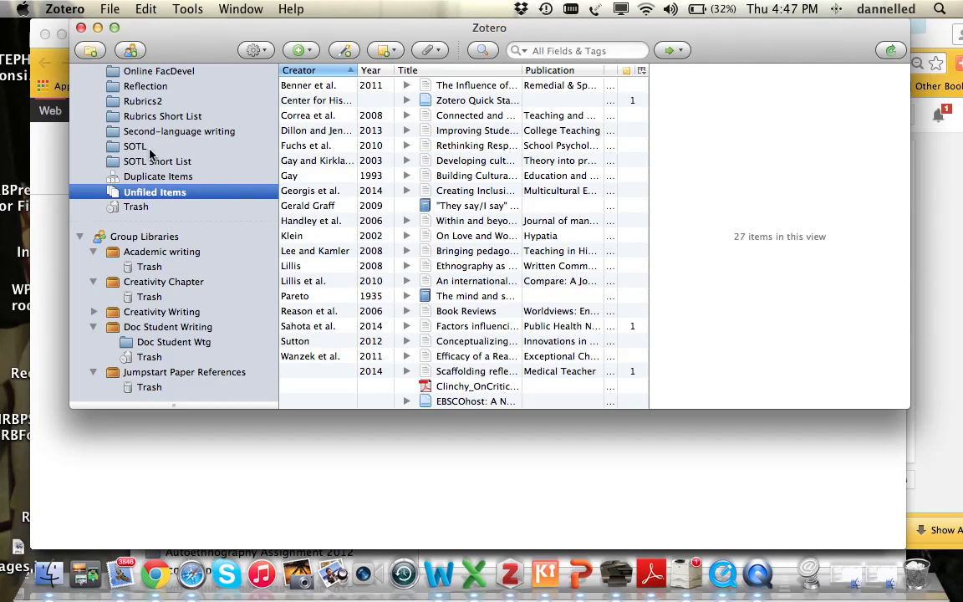
Step: File the unfiled article "Bringing pedagogy to doctoral publishing" in the Doc Student Wtg collection
{"action": "scroll", "coordinate": [150, 153], "scroll_direction": "up", "scroll_amount": 5}
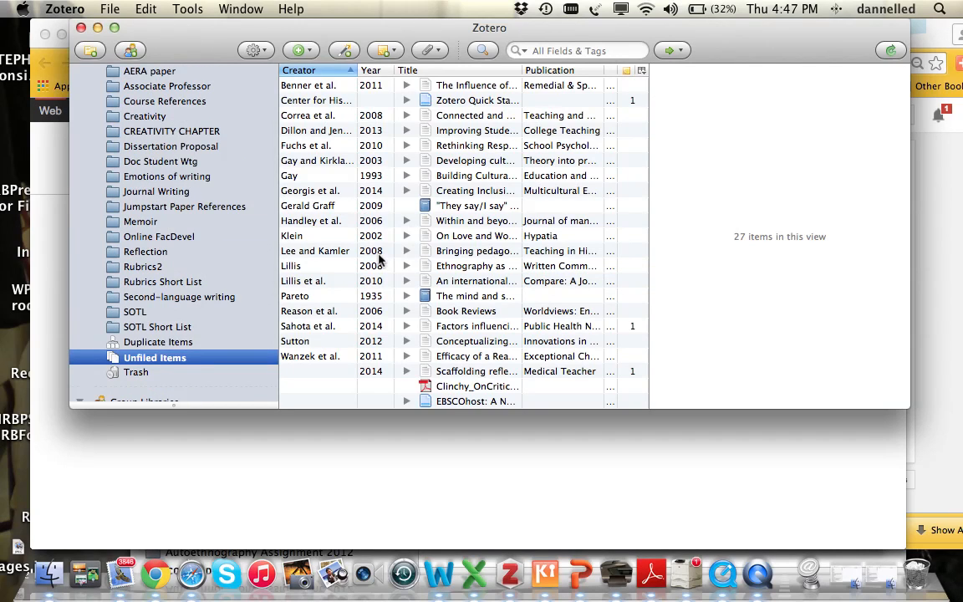
{"action": "left_click", "coordinate": [378, 255]}
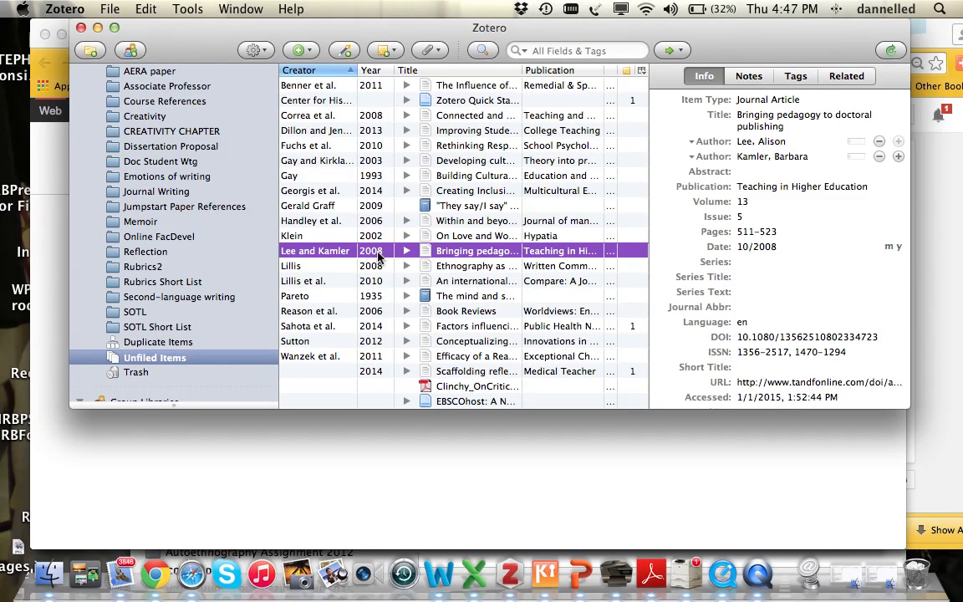
{"action": "left_click_drag", "start_coordinate": [378, 255], "coordinate": [154, 166]}
Step: File the unfiled 2008 Written Communication article on ethnography as method in the Academic Writing collection
{"action": "left_click", "coordinate": [369, 265]}
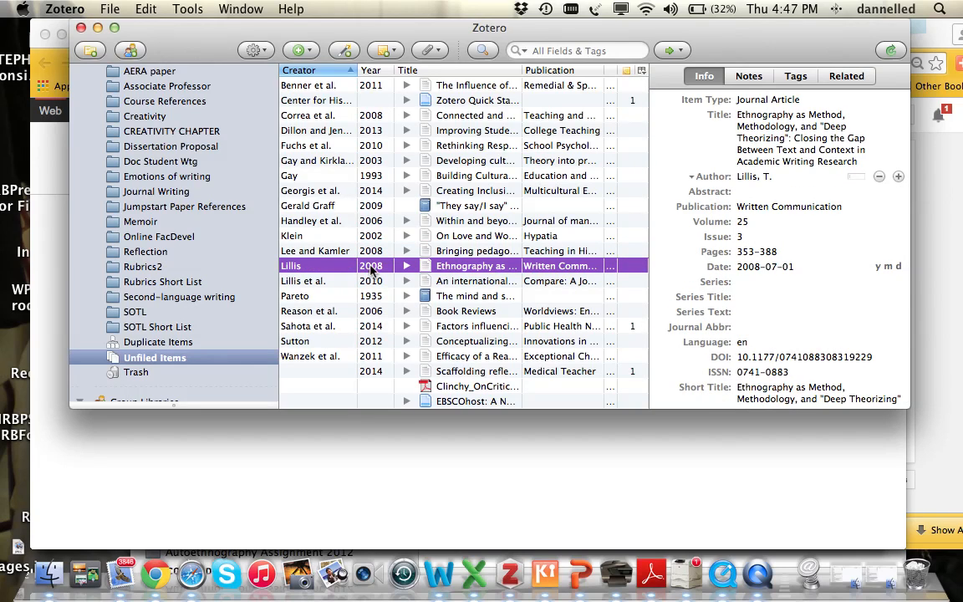
{"action": "scroll", "coordinate": [189, 241], "scroll_direction": "up", "scroll_amount": 3}
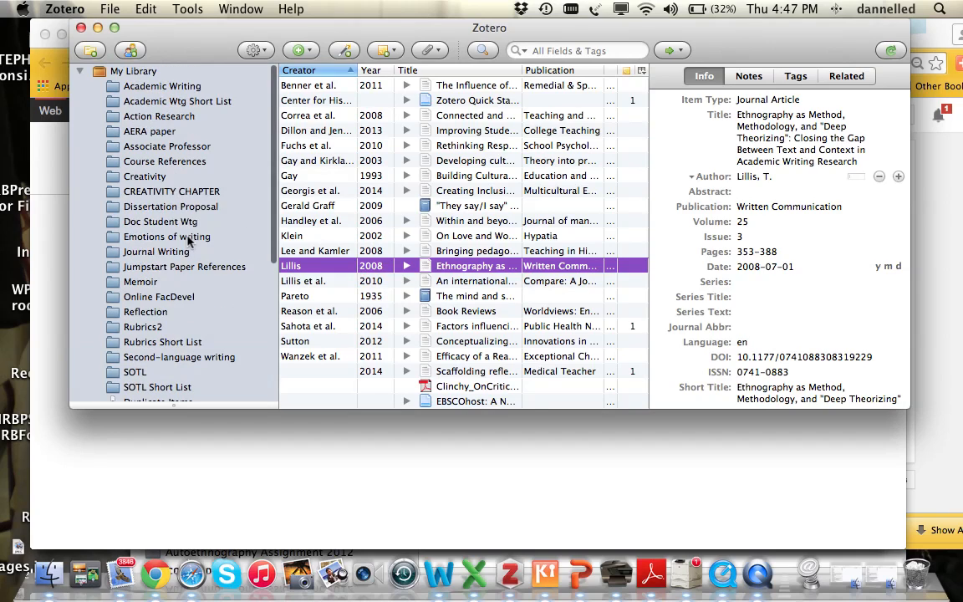
{"action": "left_click_drag", "start_coordinate": [323, 274], "coordinate": [141, 93]}
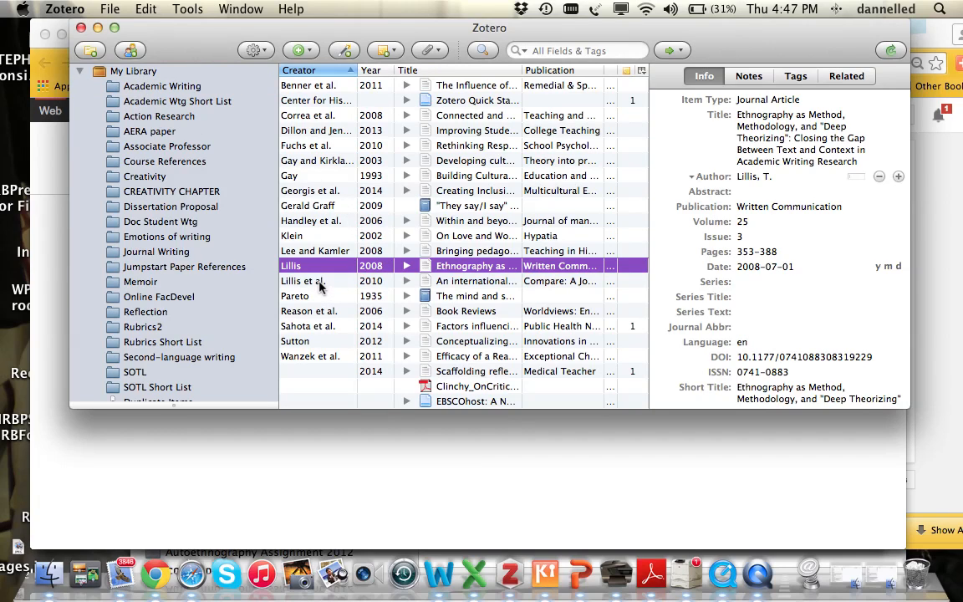
Step: File the unfiled 2010 article "An international journal's attempts to address inequalities in academic publishing" in the Academic Writing collection, and check the remaining Unfiled Items
{"action": "left_click_drag", "start_coordinate": [320, 287], "coordinate": [144, 91]}
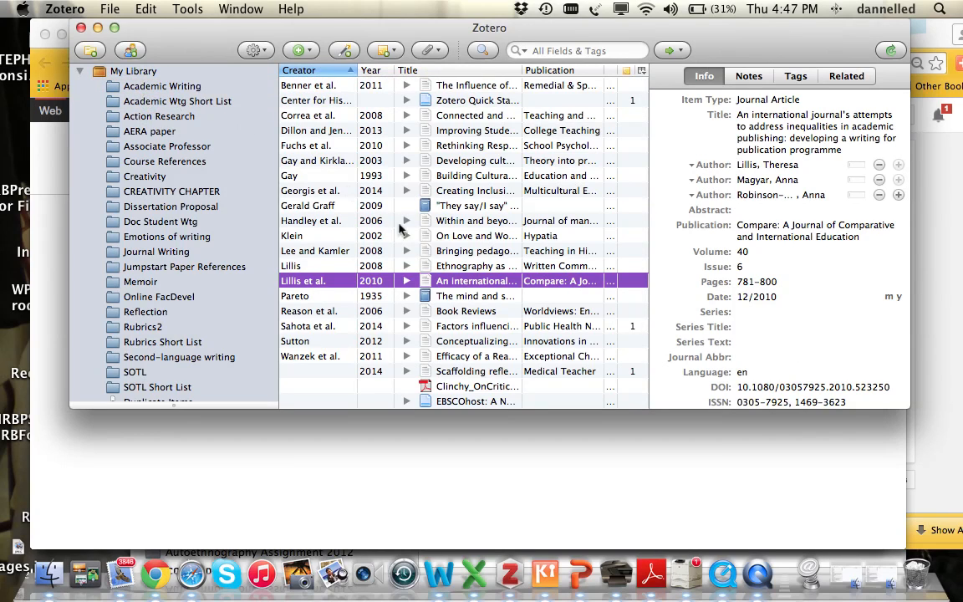
{"action": "scroll", "coordinate": [590, 308], "scroll_direction": "down", "scroll_amount": 3}
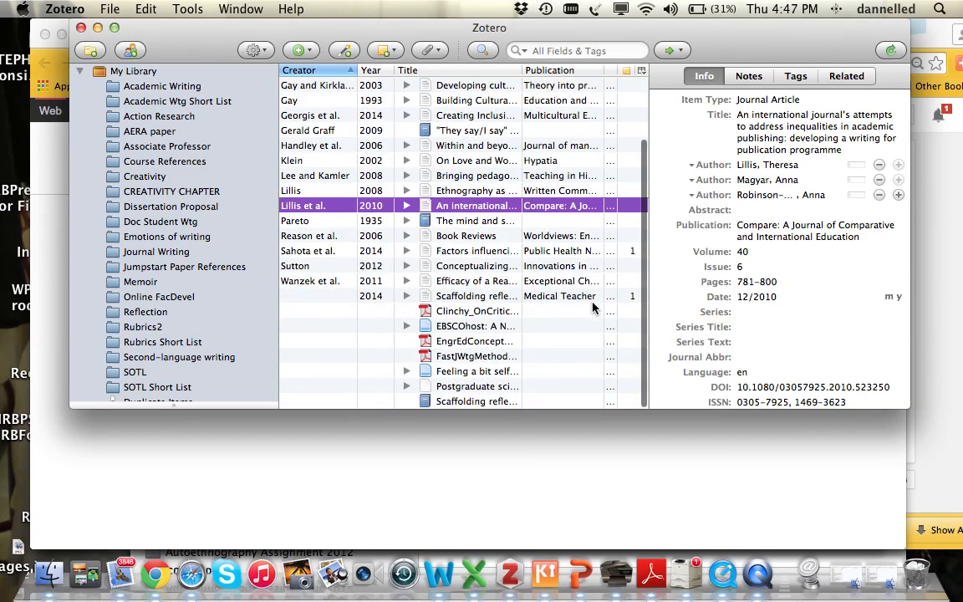
{"action": "scroll", "coordinate": [176, 360], "scroll_direction": "down", "scroll_amount": 5}
{"action": "scroll", "coordinate": [163, 326], "scroll_direction": "up", "scroll_amount": 3}
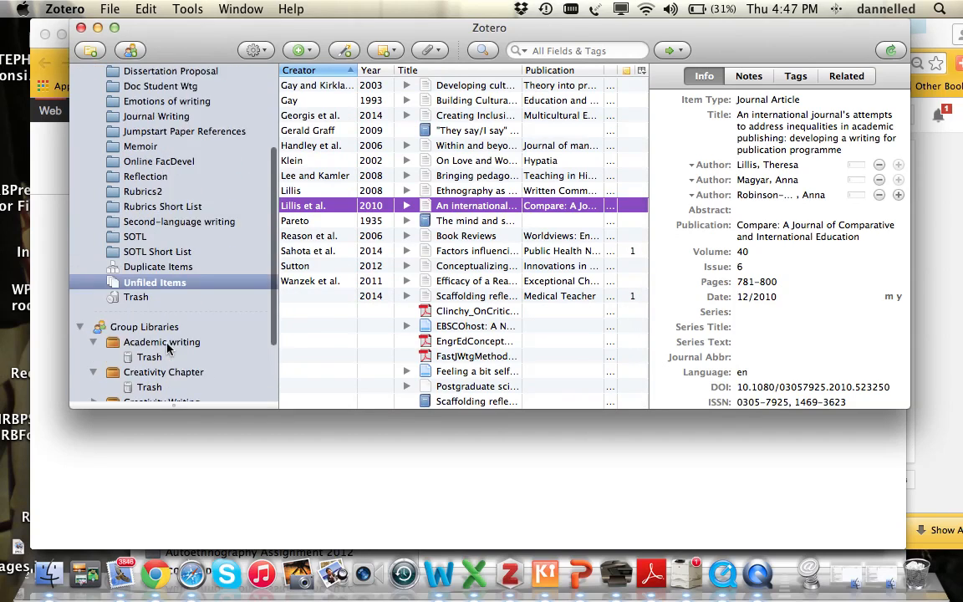
{"action": "left_click", "coordinate": [194, 330]}
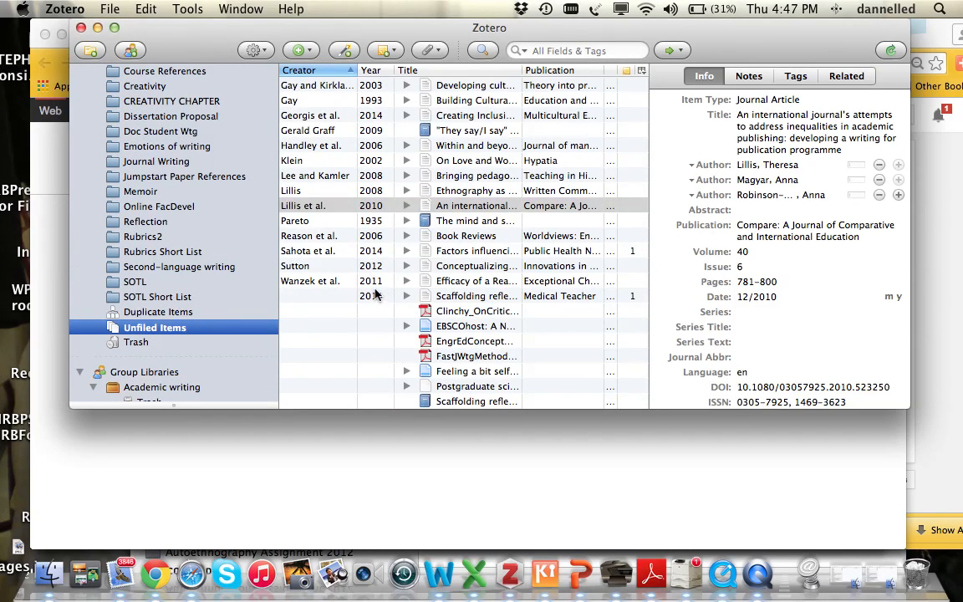
{"action": "scroll", "coordinate": [213, 196], "scroll_direction": "up", "scroll_amount": 3}
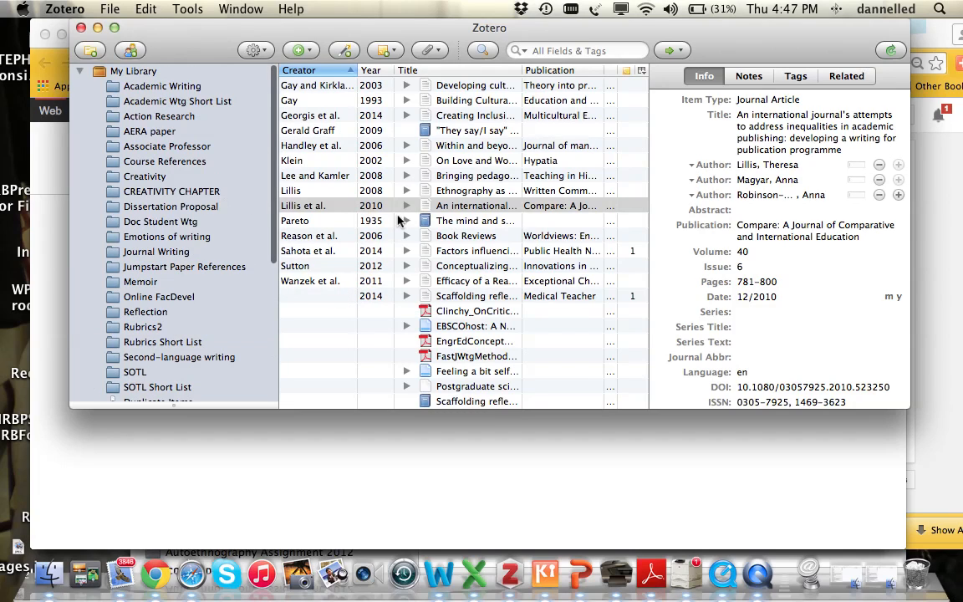
{"action": "left_click", "coordinate": [358, 204]}
{"action": "left_click_drag", "start_coordinate": [131, 76], "coordinate": [151, 76]}
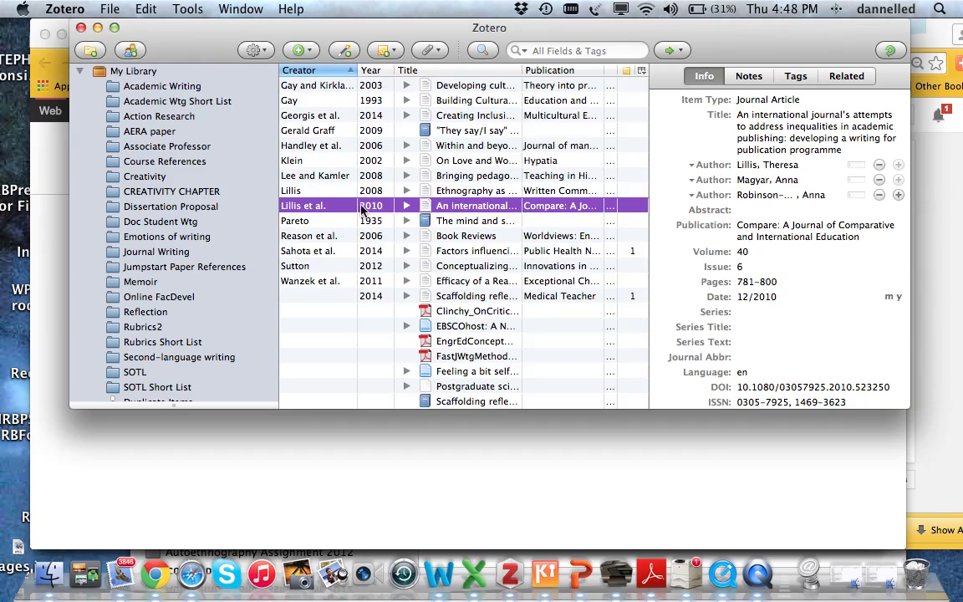
{"action": "left_click", "coordinate": [295, 190]}
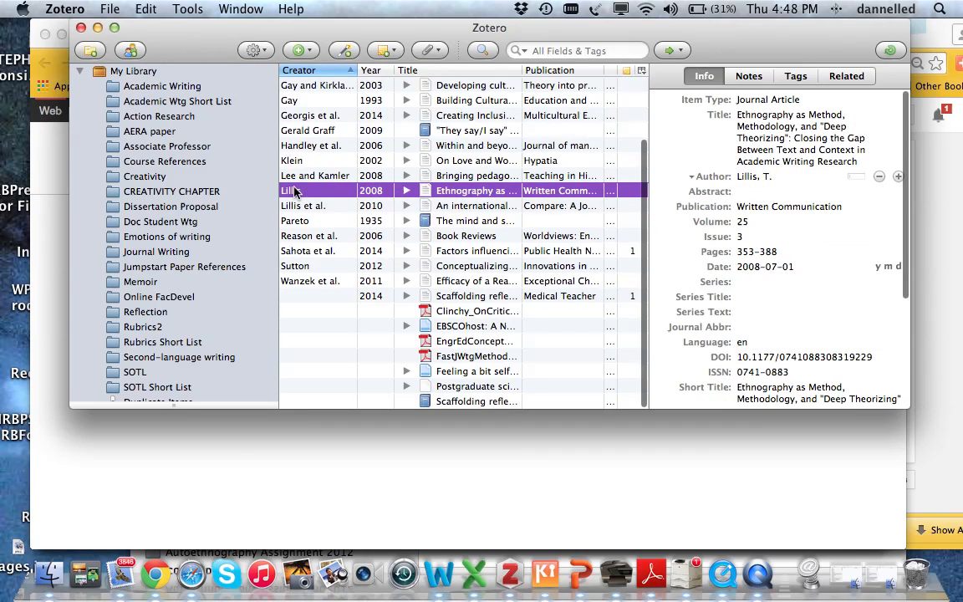
{"action": "mouse_move", "coordinate": [313, 194]}
{"action": "left_mouse_down"}
{"action": "mouse_move", "coordinate": [276, 181]}
{"action": "mouse_move", "coordinate": [134, 74]}
{"action": "mouse_move", "coordinate": [125, 83]}
{"action": "mouse_move", "coordinate": [251, 134]}
{"action": "mouse_move", "coordinate": [304, 208]}
{"action": "mouse_move", "coordinate": [97, 168]}
{"action": "mouse_move", "coordinate": [95, 54]}
{"action": "mouse_move", "coordinate": [104, 73]}
{"action": "mouse_move", "coordinate": [410, 191]}
{"action": "mouse_move", "coordinate": [300, 192]}
{"action": "left_mouse_up"}
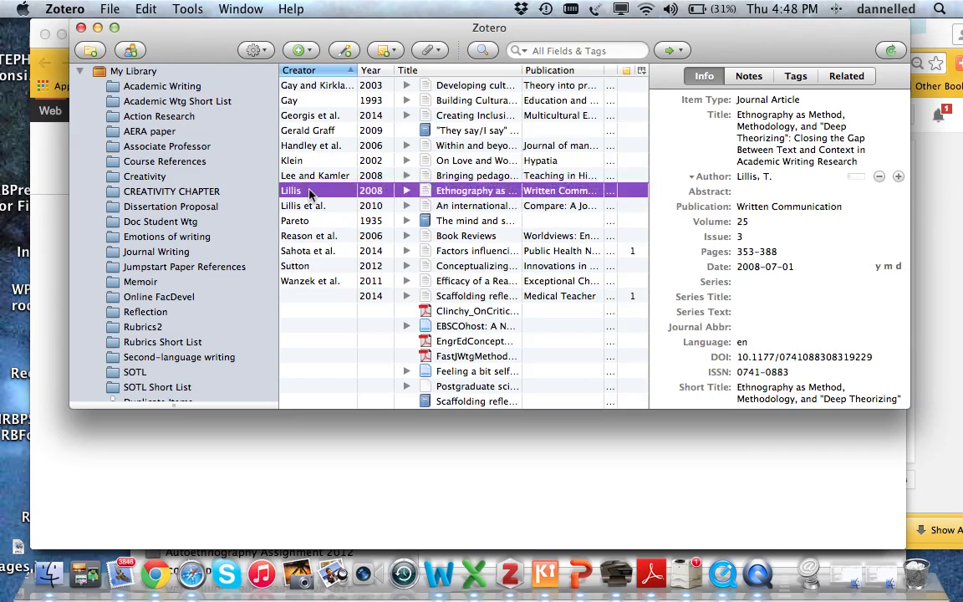
{"action": "double_click", "coordinate": [139, 73]}
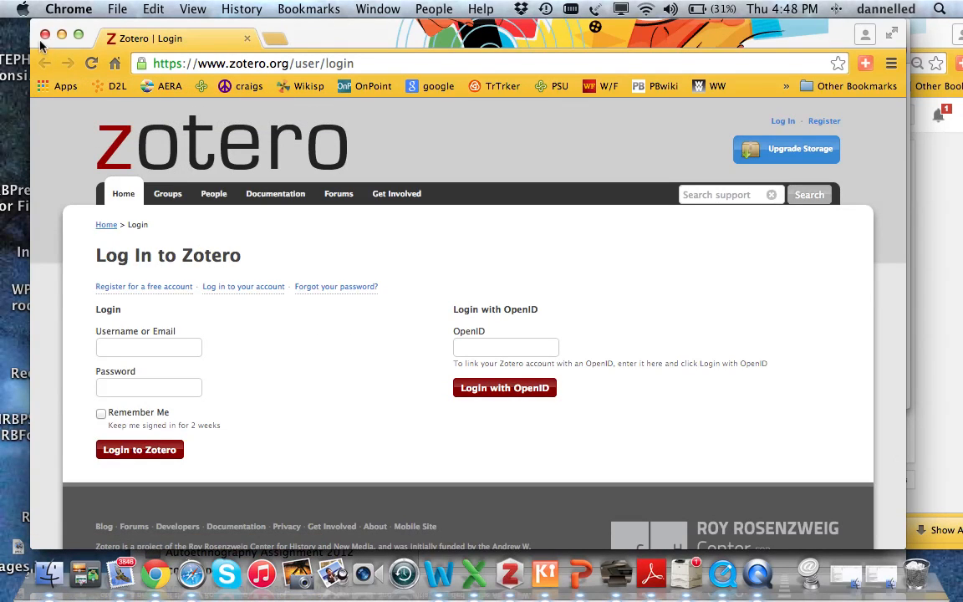
{"action": "left_click", "coordinate": [45, 34]}
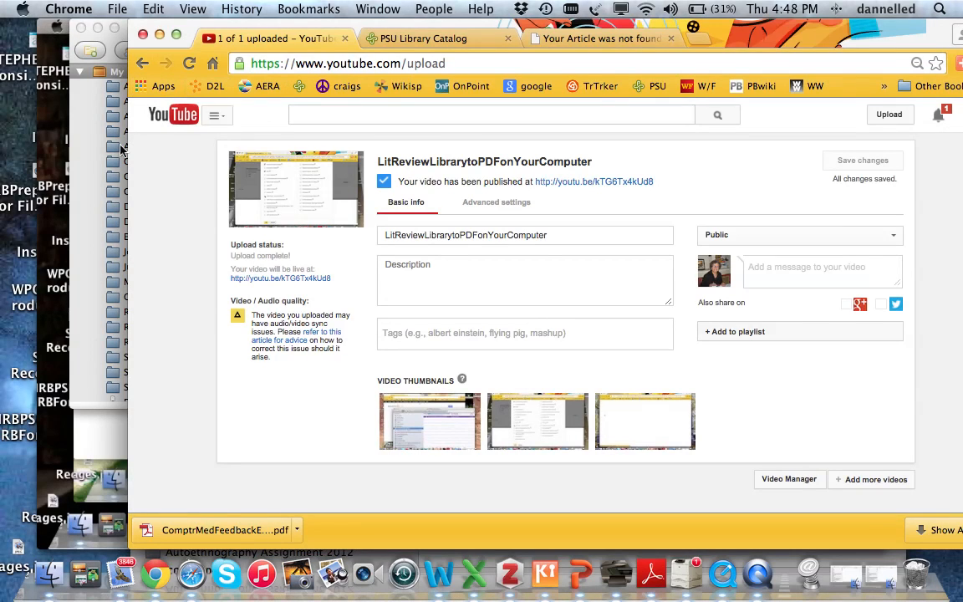
Step: Switch back to Zotero and look through the full My Library list for references that appear twice
{"action": "left_click", "coordinate": [96, 148]}
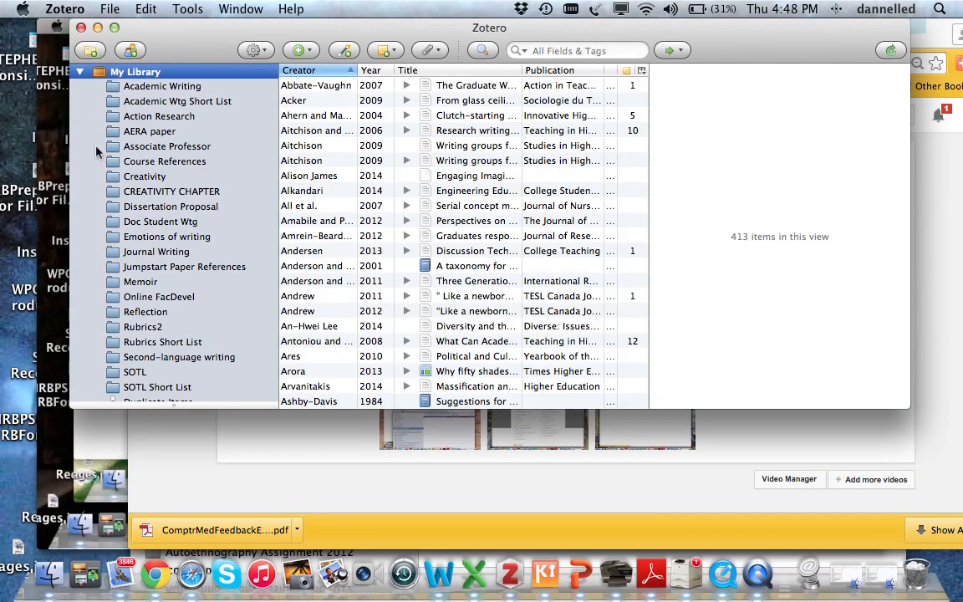
{"action": "scroll", "coordinate": [432, 265], "scroll_direction": "down", "scroll_amount": 15}
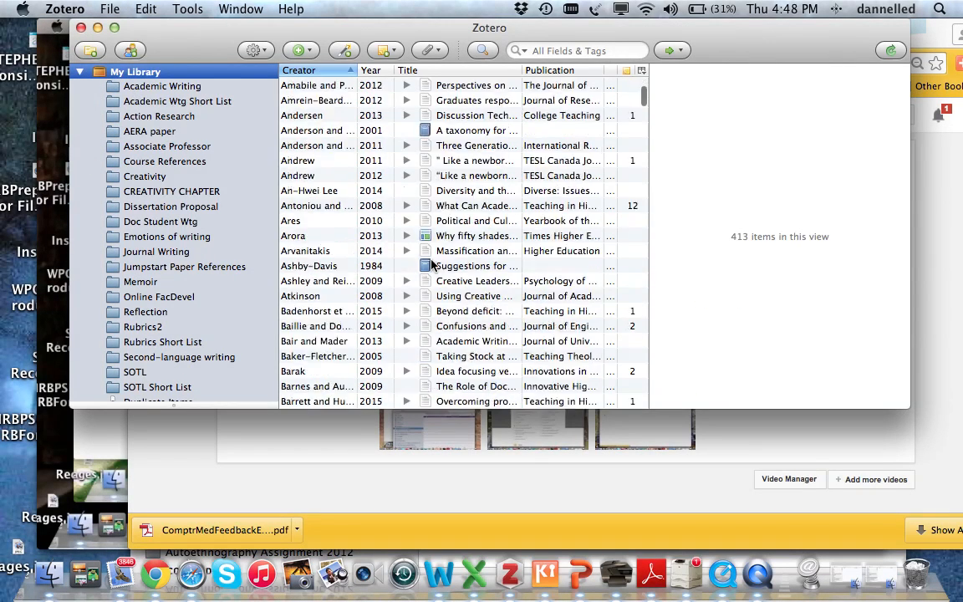
{"action": "scroll", "coordinate": [432, 264], "scroll_direction": "down", "scroll_amount": 20}
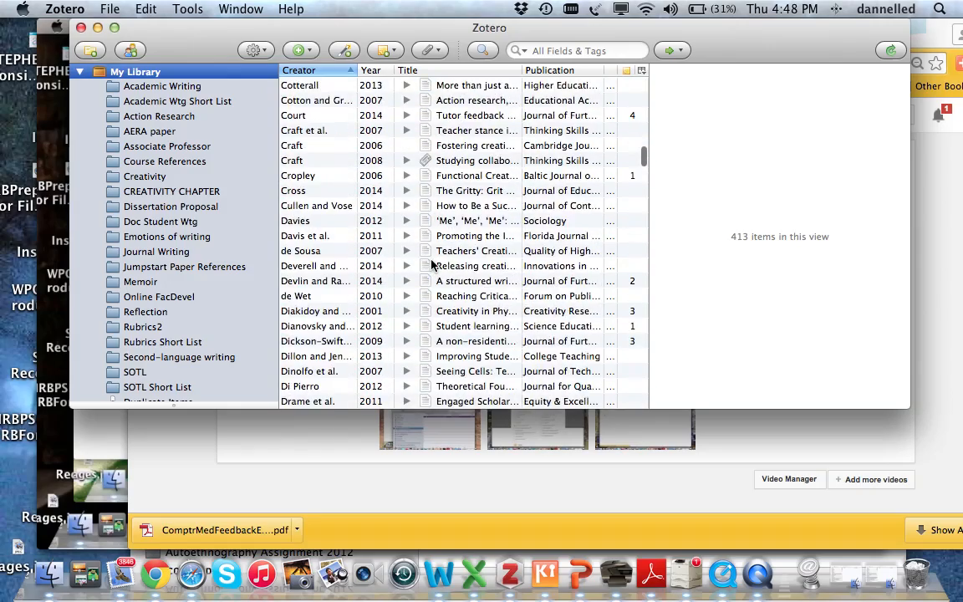
{"action": "scroll", "coordinate": [432, 265], "scroll_direction": "down", "scroll_amount": 15}
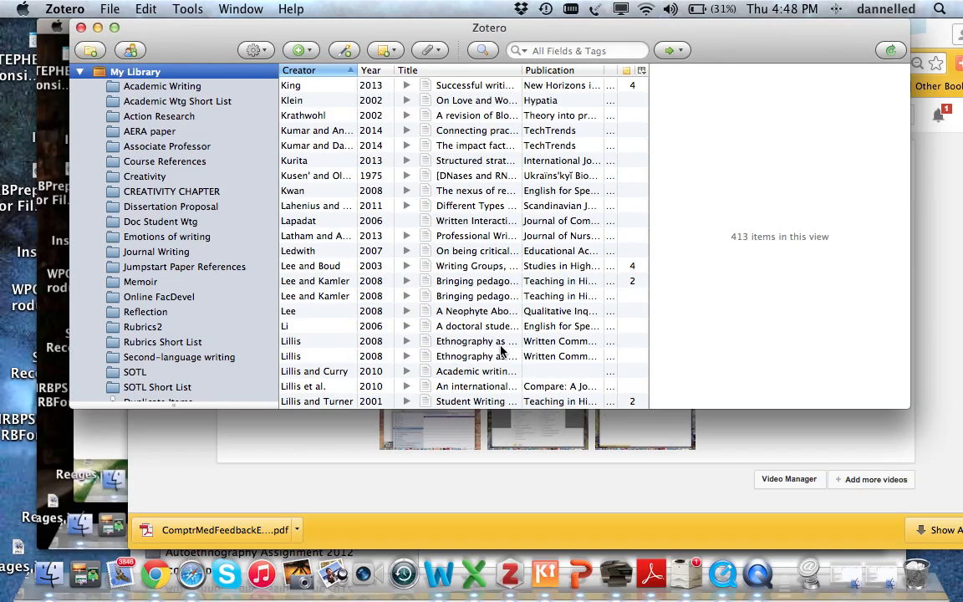
Step: Under Duplicate Items, merge the 2008 ethnography articles with the 12/31/2014 version as master and the 2005 promotion articles with the 12/27/2014 version as master
{"action": "scroll", "coordinate": [200, 343], "scroll_direction": "down", "scroll_amount": 5}
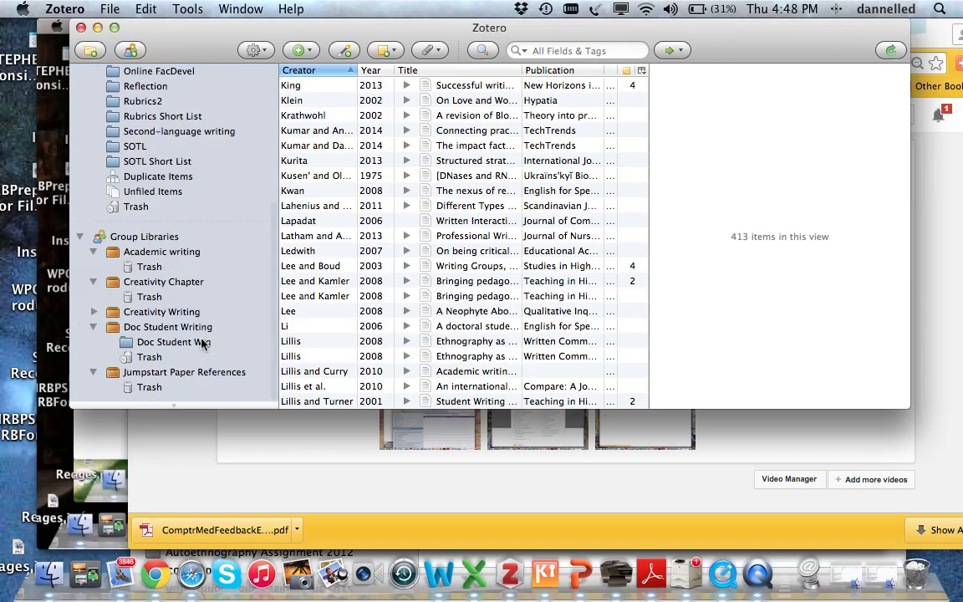
{"action": "left_click", "coordinate": [201, 343]}
{"action": "left_click", "coordinate": [179, 178]}
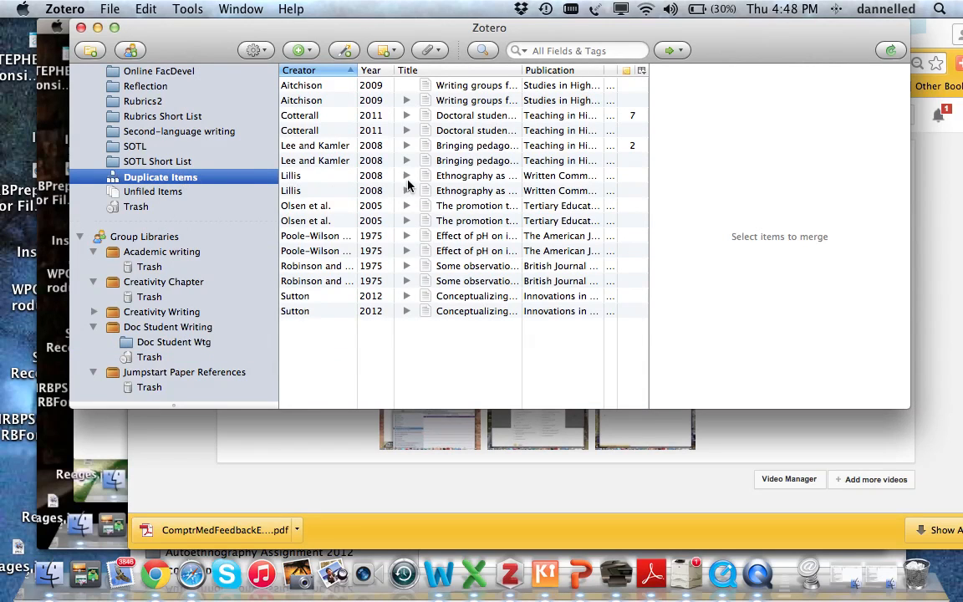
{"action": "left_click", "coordinate": [468, 178]}
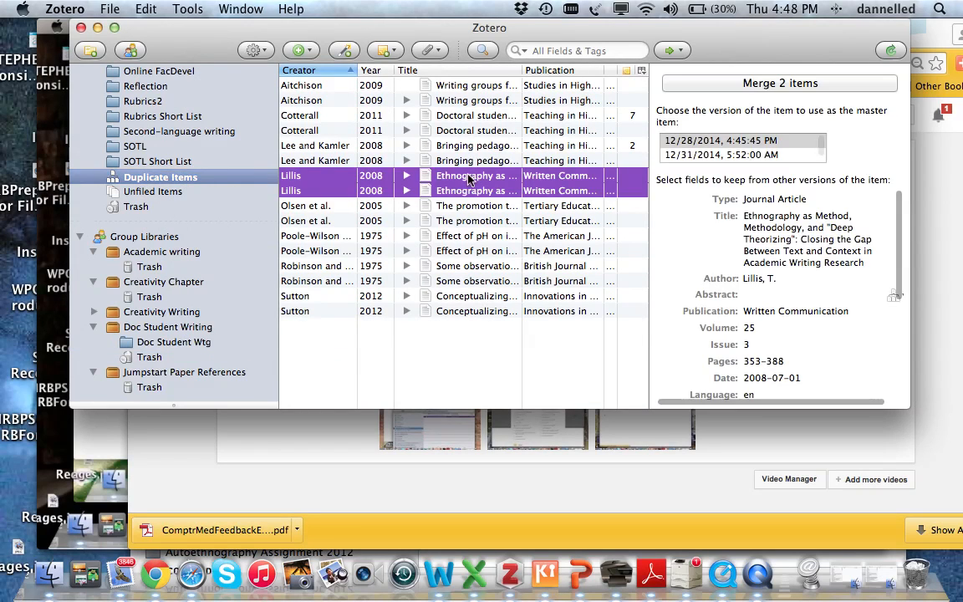
{"action": "left_click", "coordinate": [782, 156]}
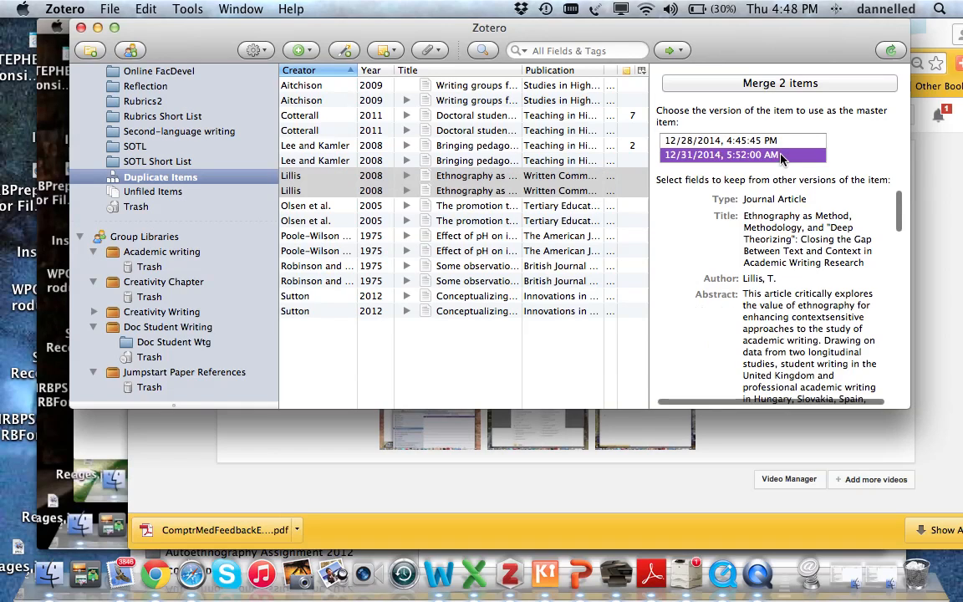
{"action": "left_click", "coordinate": [810, 83]}
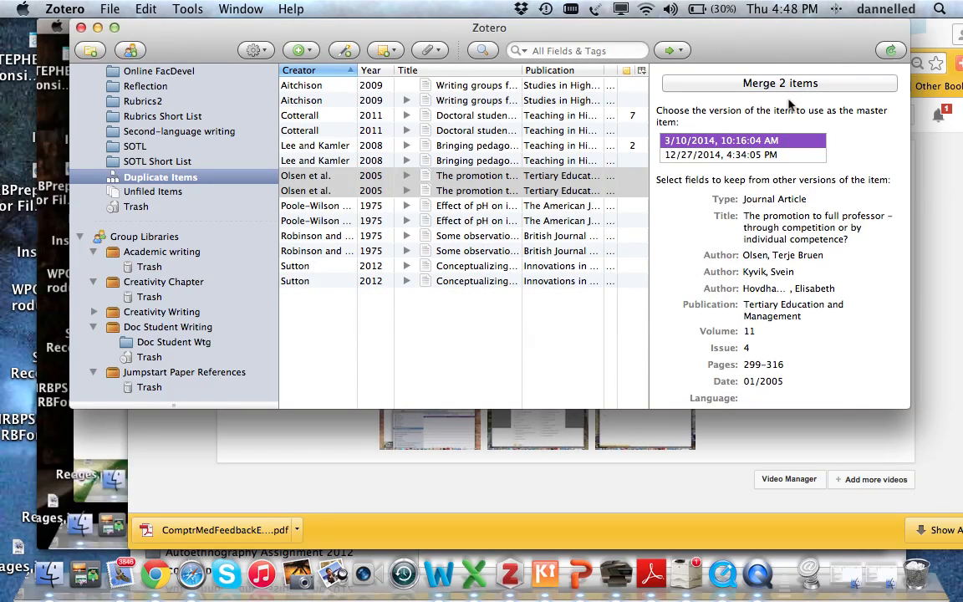
{"action": "left_click", "coordinate": [768, 156]}
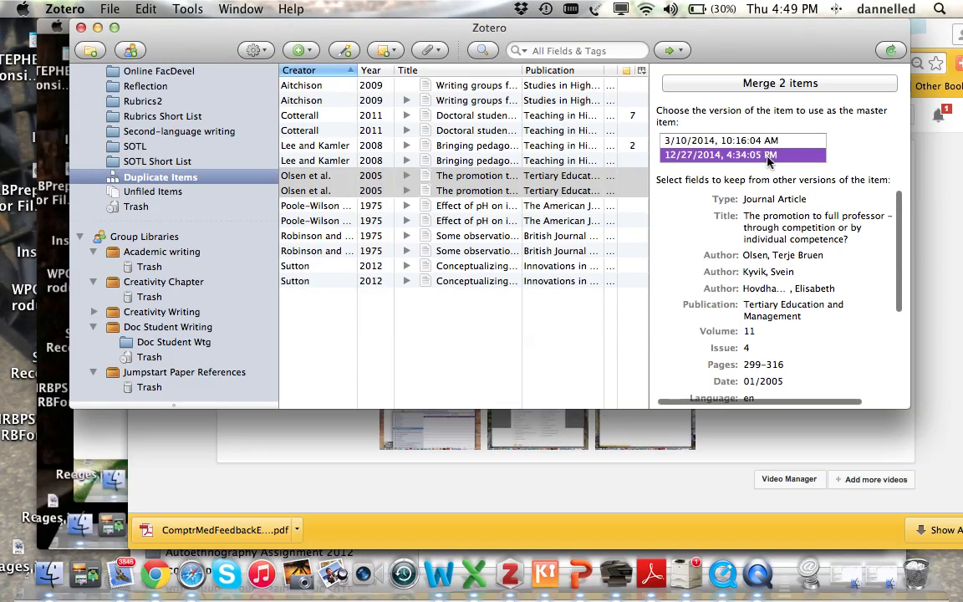
{"action": "left_click", "coordinate": [776, 84]}
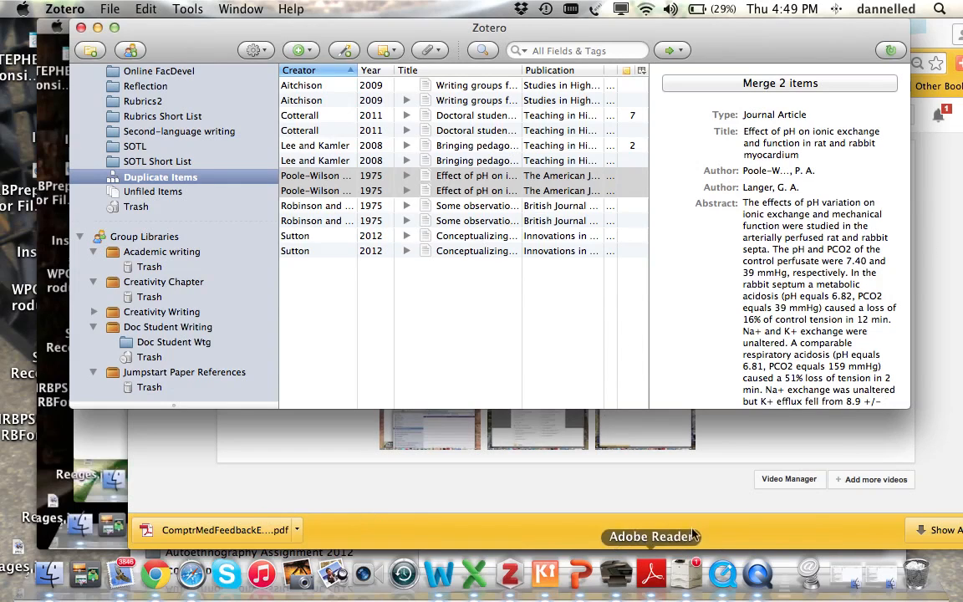
Step: Switch to Finder, open Macintosh HD from the desktop, and display the contents of the PDFs folder
{"action": "left_click_drag", "start_coordinate": [899, 45], "coordinate": [838, 60]}
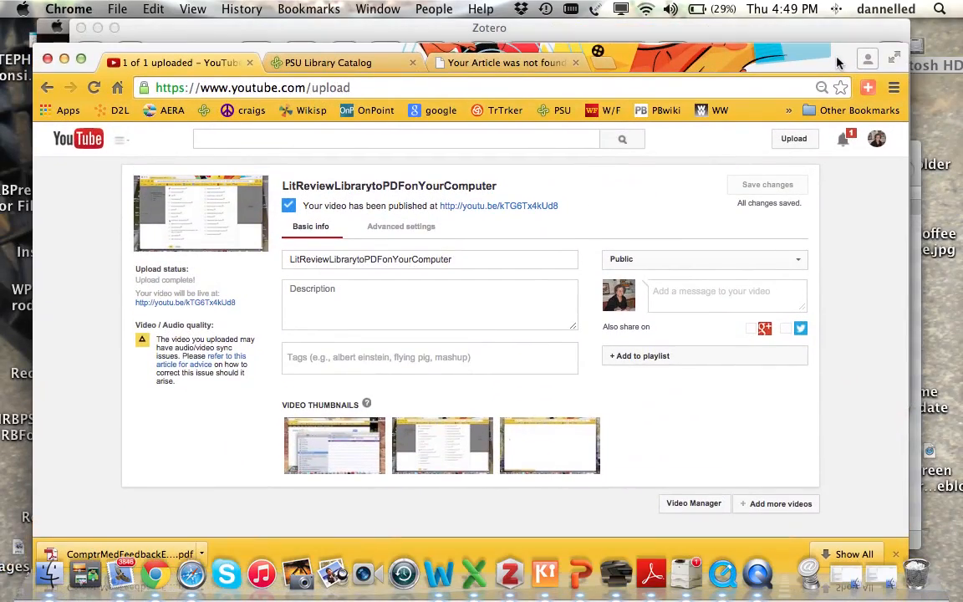
{"action": "left_click", "coordinate": [924, 69]}
{"action": "double_click", "coordinate": [924, 70]}
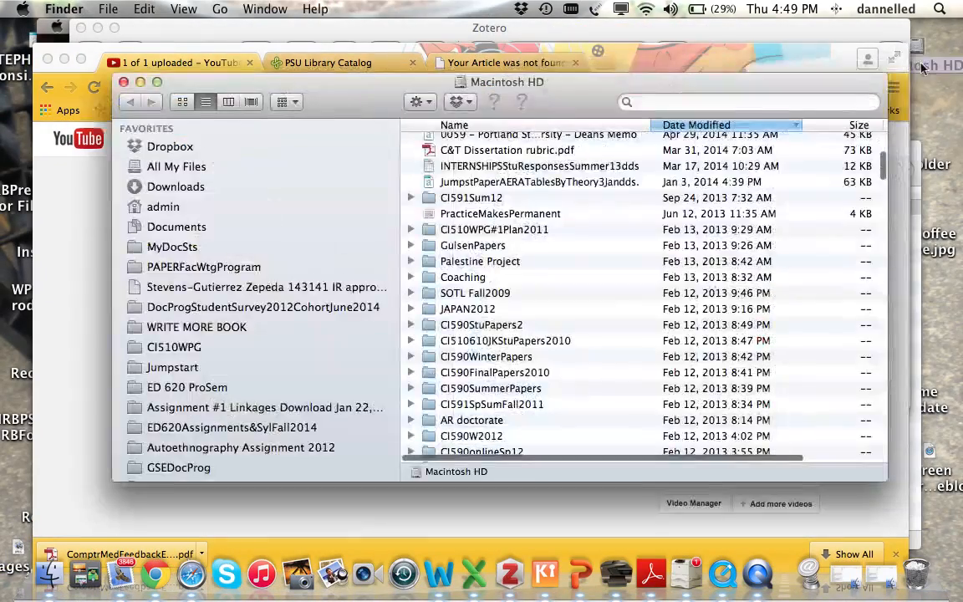
{"action": "scroll", "coordinate": [251, 307], "scroll_direction": "down", "scroll_amount": 10}
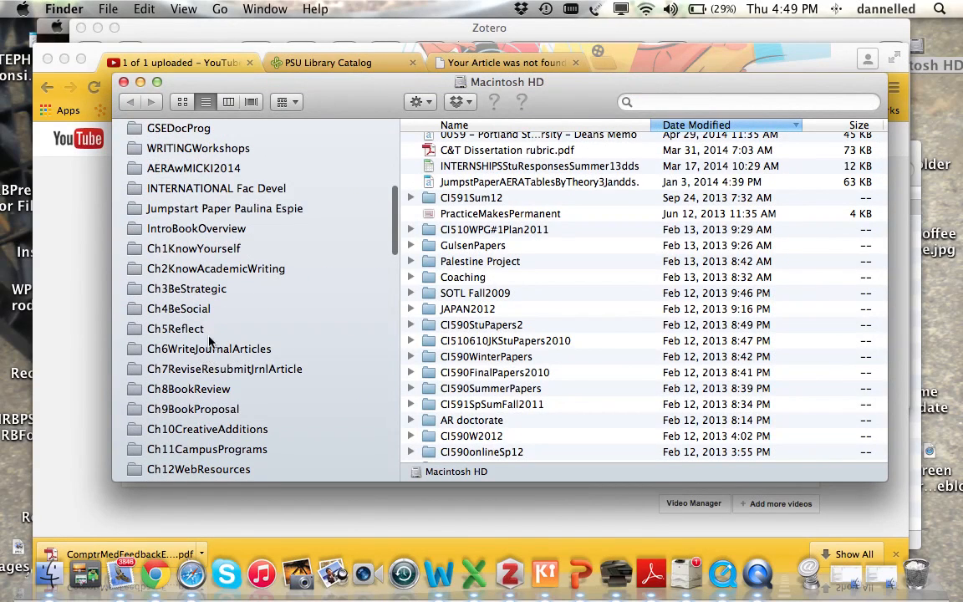
{"action": "scroll", "coordinate": [173, 365], "scroll_direction": "down", "scroll_amount": 5}
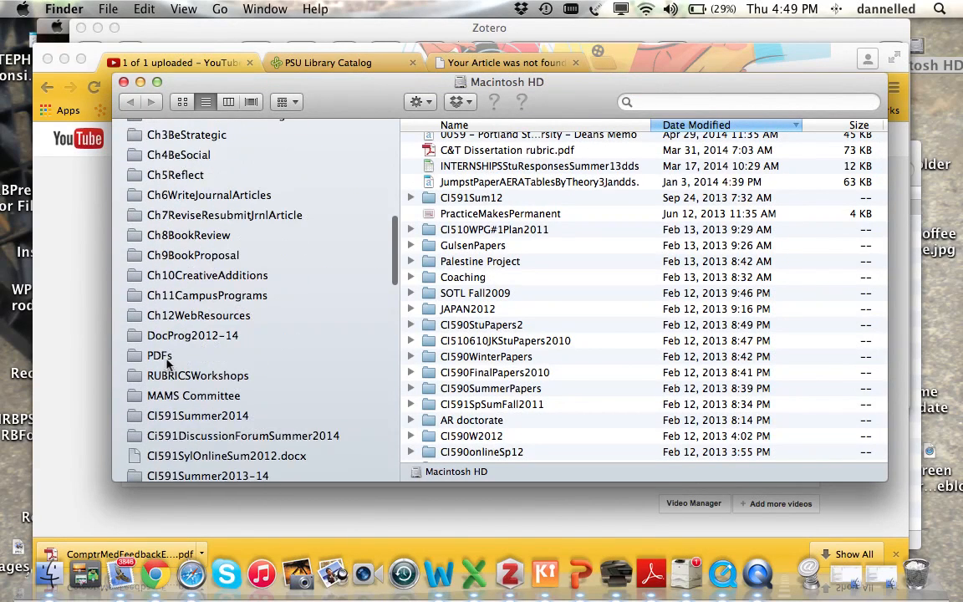
{"action": "left_click", "coordinate": [159, 353]}
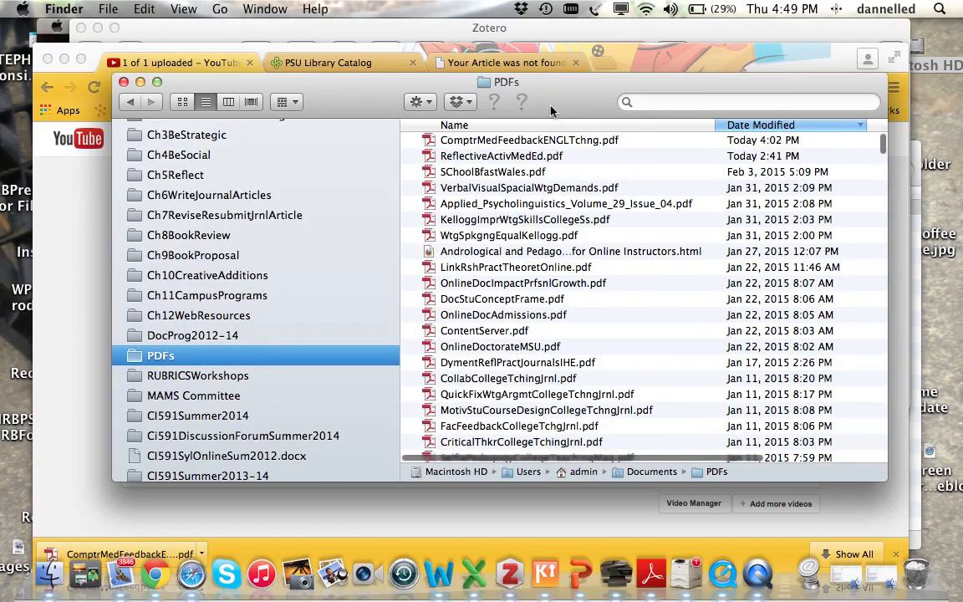
Step: Arrange the Finder window below Zotero, close the YouTube browser window, and add ComptrMedFeedbackENGLTchng.pdf from the PDFs folder to My Library
{"action": "left_click_drag", "start_coordinate": [551, 111], "coordinate": [535, 326]}
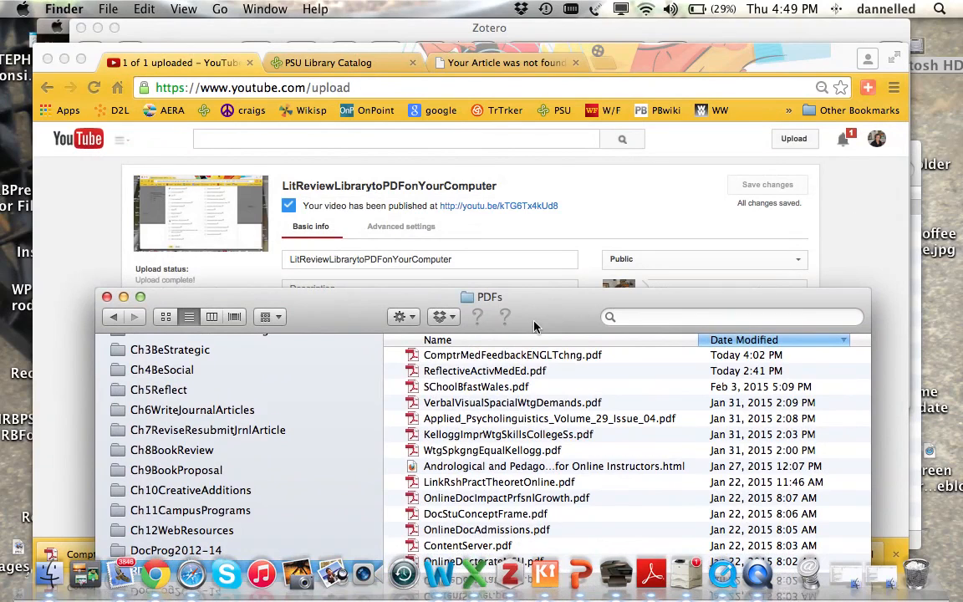
{"action": "left_click", "coordinate": [47, 59]}
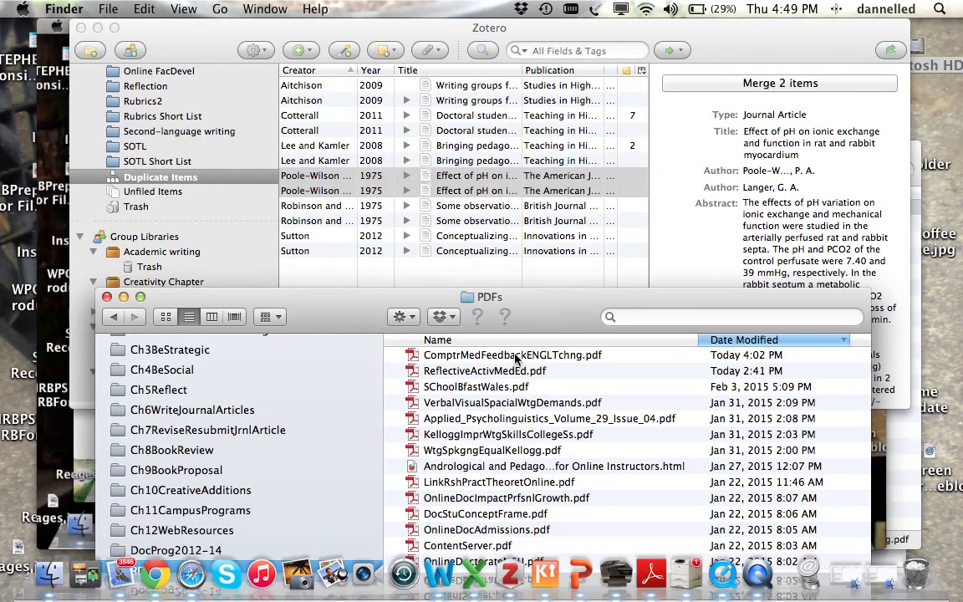
{"action": "mouse_move", "coordinate": [515, 358]}
{"action": "left_mouse_down"}
{"action": "mouse_move", "coordinate": [464, 326]}
{"action": "mouse_move", "coordinate": [449, 269]}
{"action": "mouse_move", "coordinate": [266, 201]}
{"action": "mouse_move", "coordinate": [238, 171]}
{"action": "mouse_move", "coordinate": [423, 295]}
{"action": "mouse_move", "coordinate": [155, 191]}
{"action": "mouse_move", "coordinate": [469, 245]}
{"action": "mouse_move", "coordinate": [456, 272]}
{"action": "mouse_move", "coordinate": [468, 276]}
{"action": "mouse_move", "coordinate": [494, 353]}
{"action": "mouse_move", "coordinate": [515, 355]}
{"action": "left_mouse_up"}
{"action": "scroll", "coordinate": [142, 123], "scroll_direction": "up", "scroll_amount": 10}
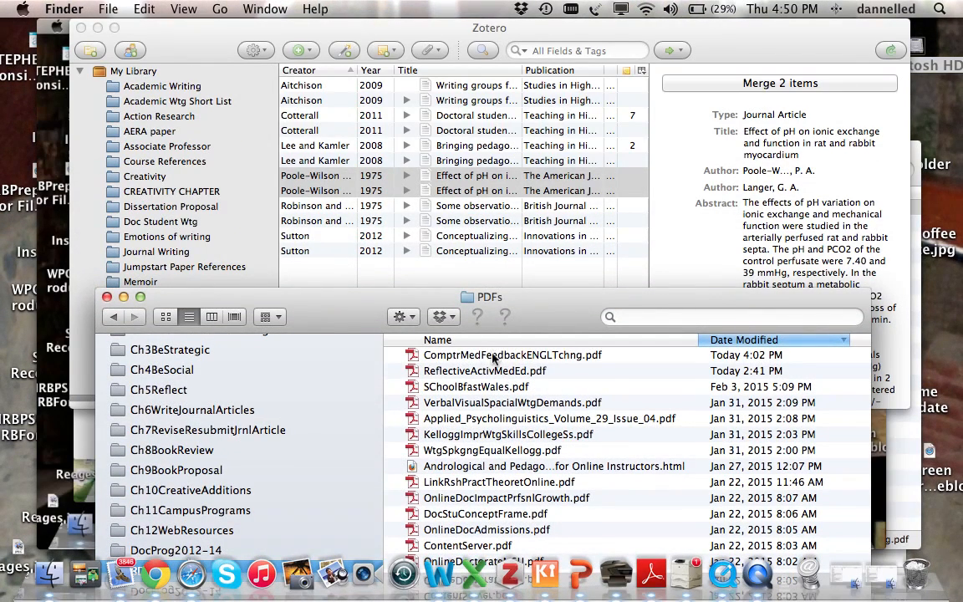
{"action": "left_click_drag", "start_coordinate": [494, 358], "coordinate": [167, 74]}
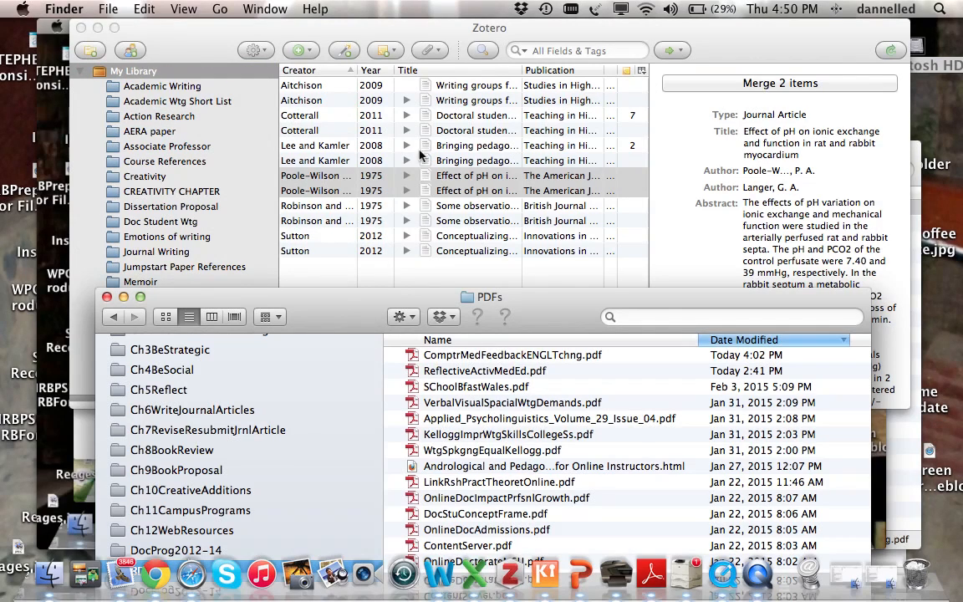
Step: Look through the standalone PDFs at the end of My Library and view the details of ReflectiveActivMedEd.pdf
{"action": "left_click", "coordinate": [138, 74]}
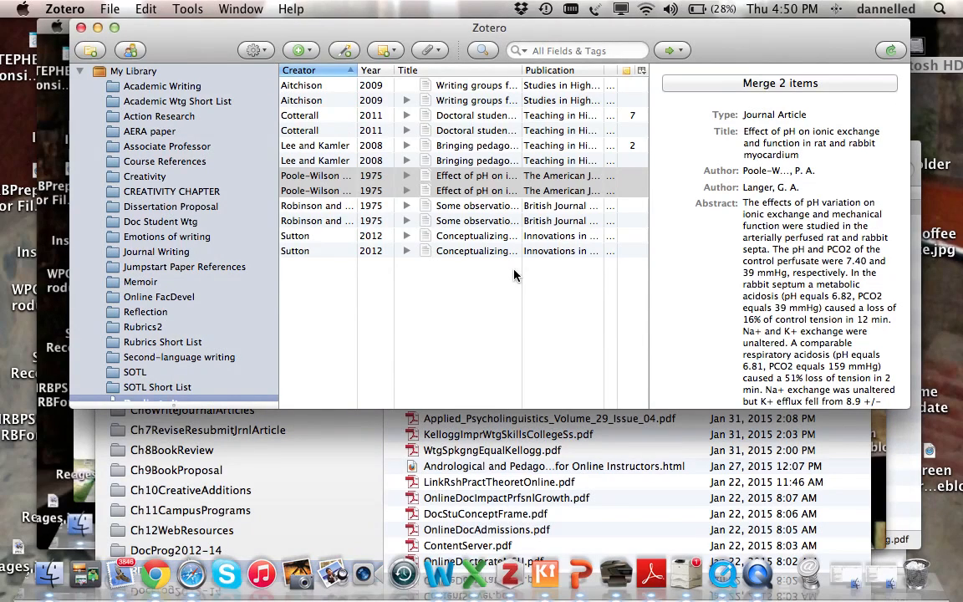
{"action": "left_click", "coordinate": [158, 74]}
{"action": "scroll", "coordinate": [538, 290], "scroll_direction": "down", "scroll_amount": 1}
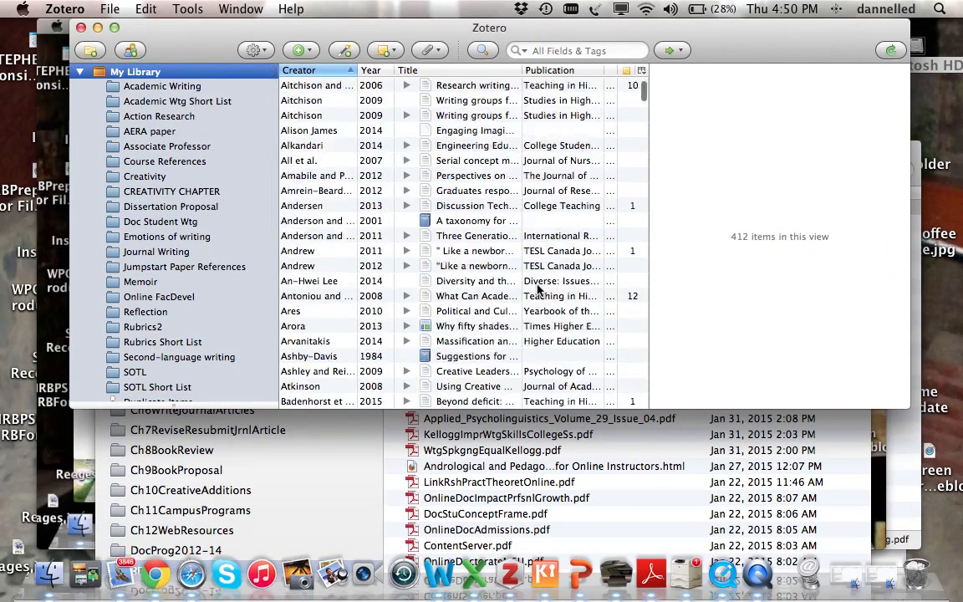
{"action": "scroll", "coordinate": [538, 289], "scroll_direction": "down", "scroll_amount": 20}
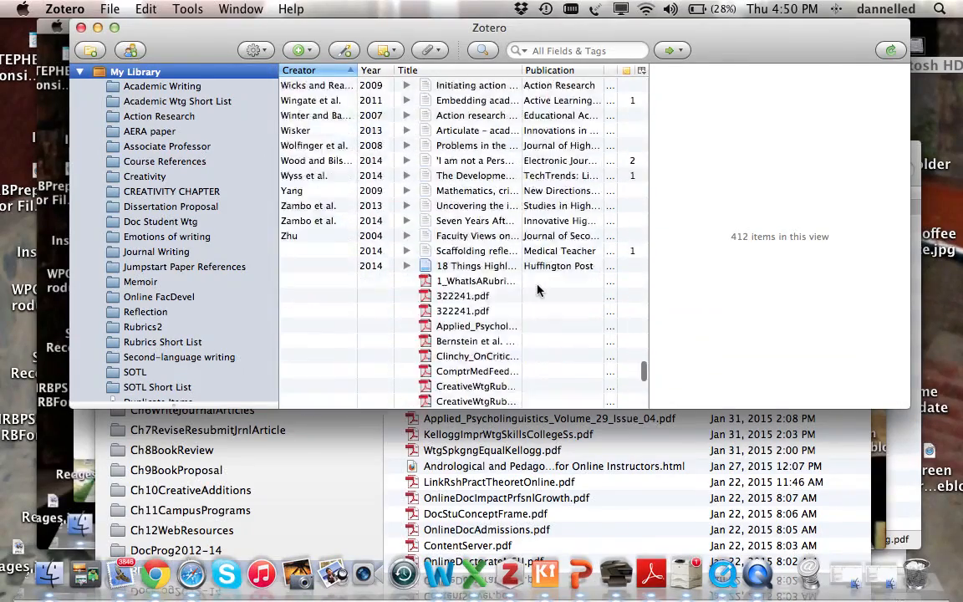
{"action": "scroll", "coordinate": [538, 289], "scroll_direction": "down", "scroll_amount": 10}
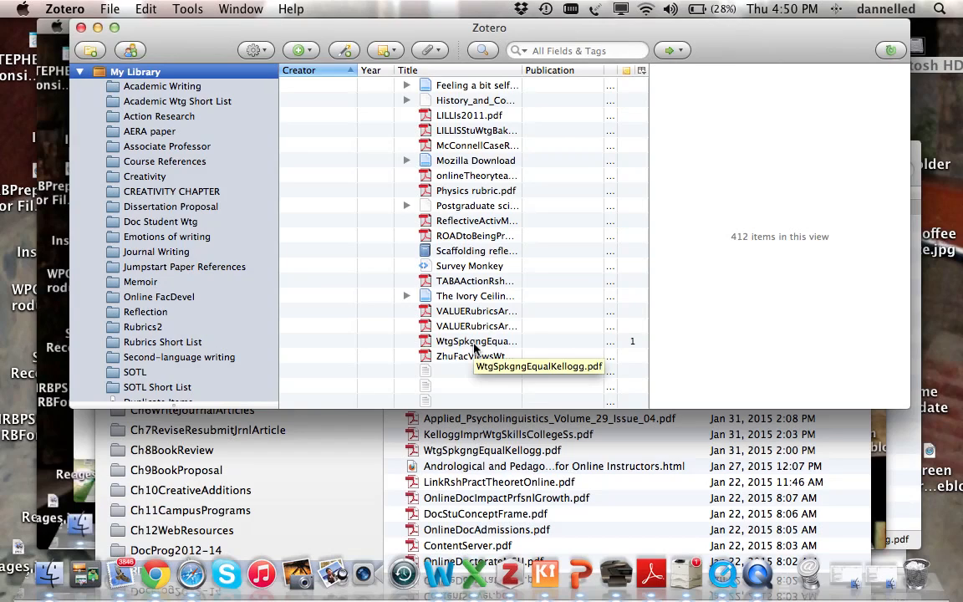
{"action": "left_click", "coordinate": [473, 221]}
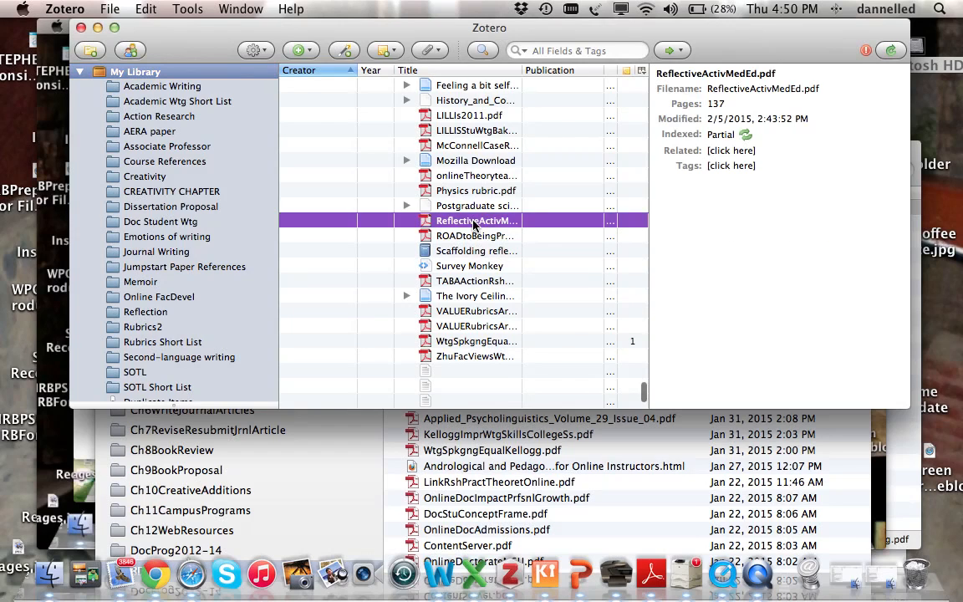
Step: Find ComptrMedFeedbackENGLTchng.pdf in My Library, retrieve its metadata, and close the progress report
{"action": "scroll", "coordinate": [474, 224], "scroll_direction": "up", "scroll_amount": 5}
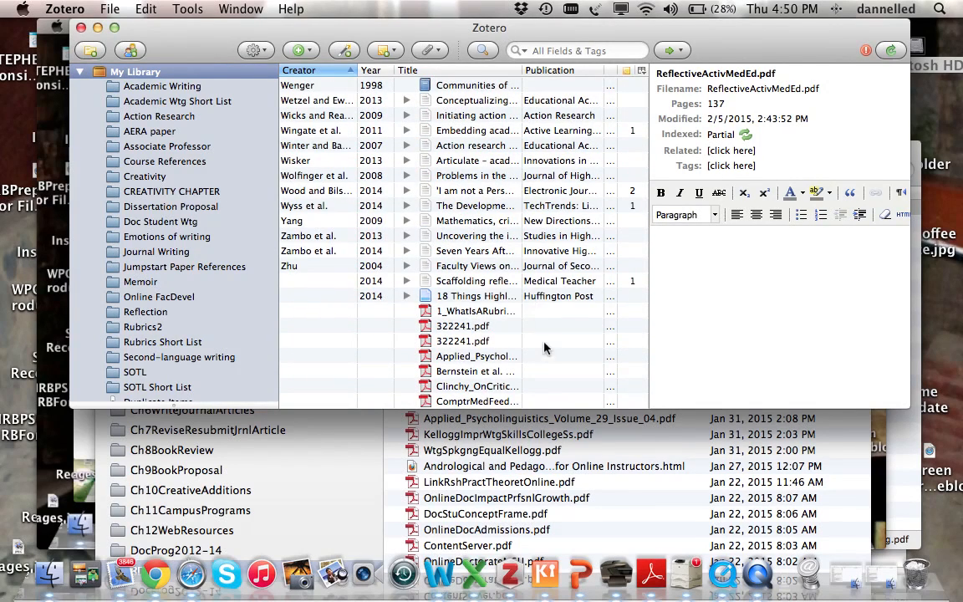
{"action": "scroll", "coordinate": [502, 318], "scroll_direction": "down", "scroll_amount": 5}
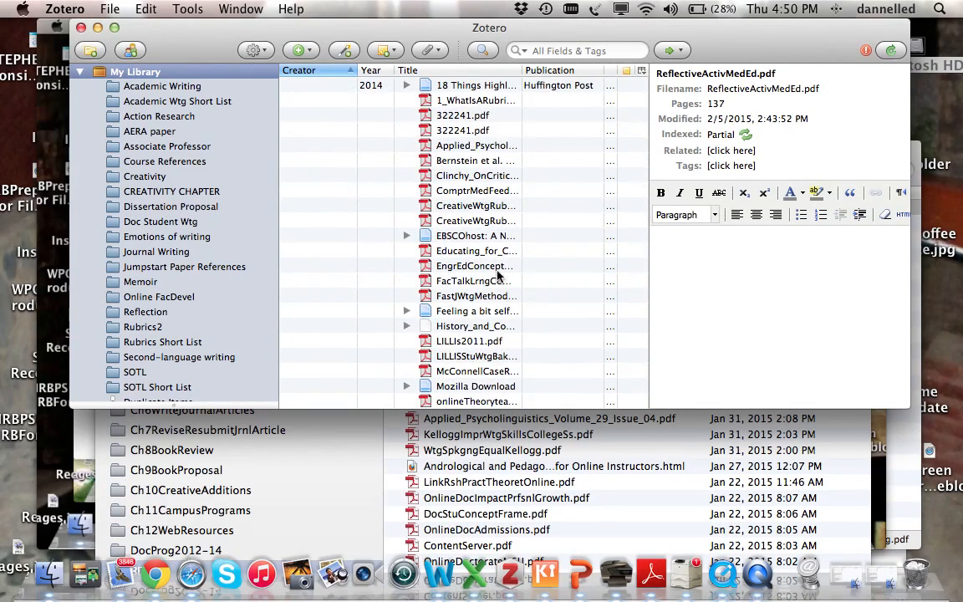
{"action": "left_click", "coordinate": [474, 192]}
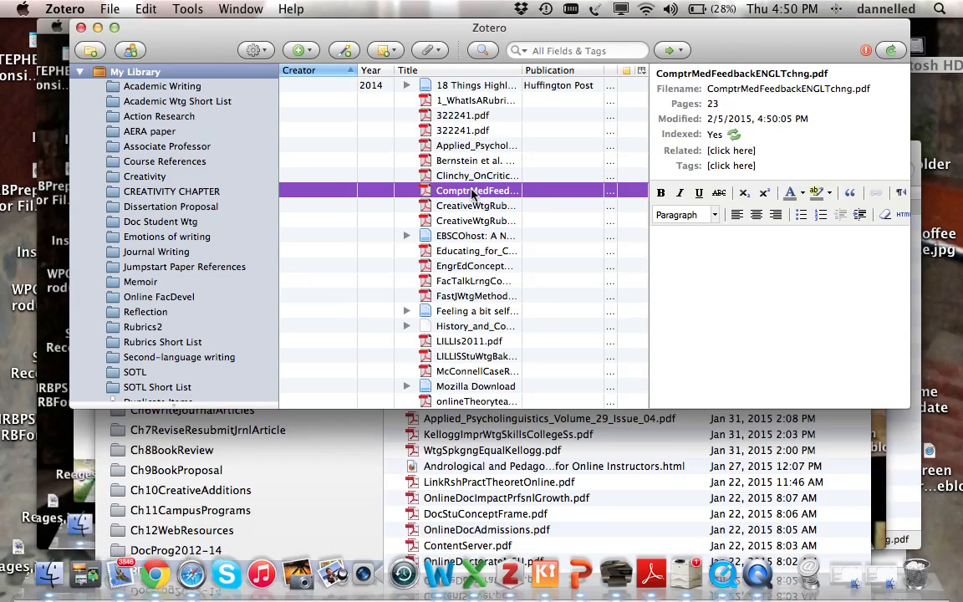
{"action": "right_click", "coordinate": [473, 194]}
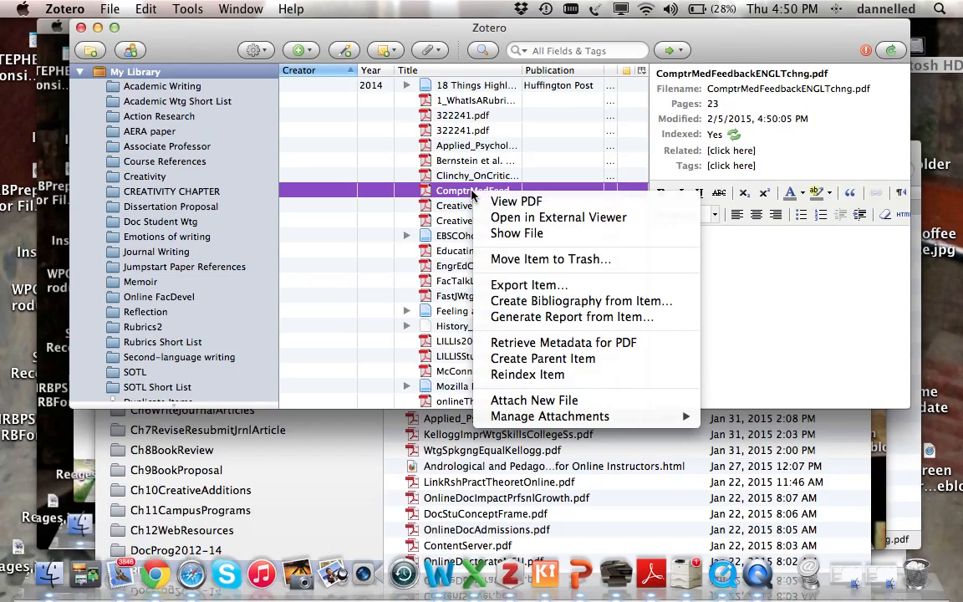
{"action": "left_click", "coordinate": [533, 345]}
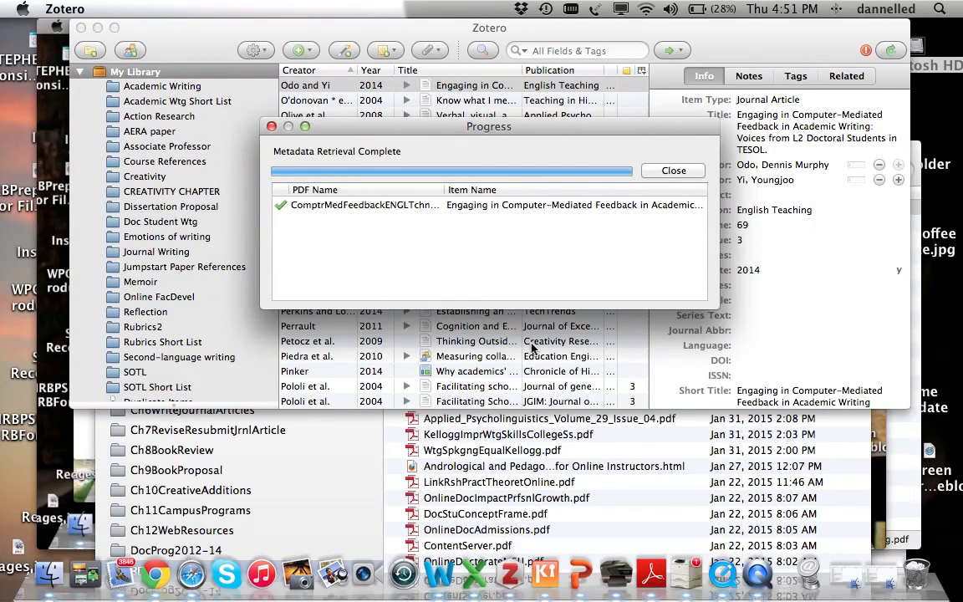
{"action": "left_click", "coordinate": [676, 172]}
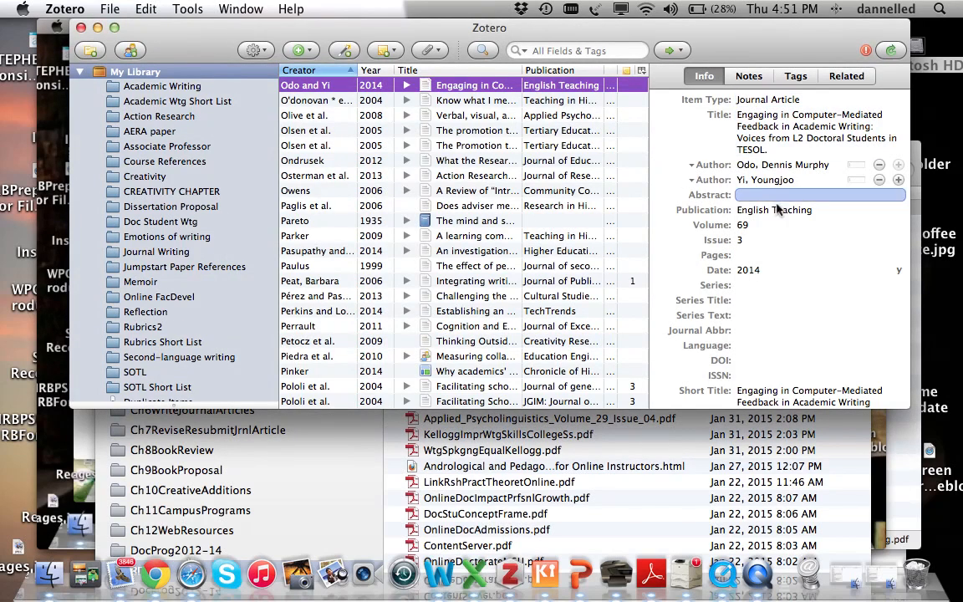
Step: Examine the retrieved bibliographic fields of the computer-mediated feedback article and the PDF attached beneath it
{"action": "left_click", "coordinate": [784, 271]}
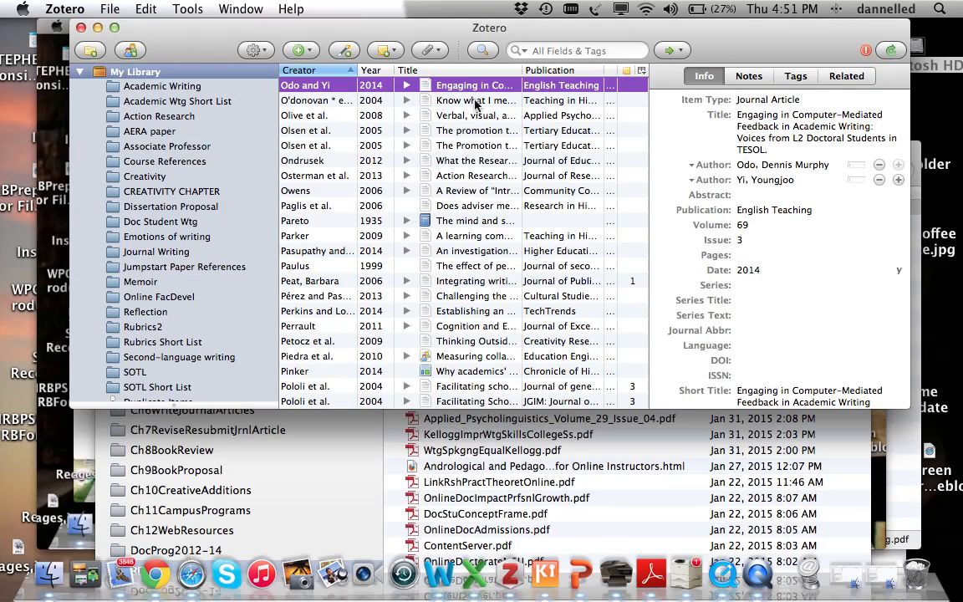
{"action": "left_click", "coordinate": [406, 87]}
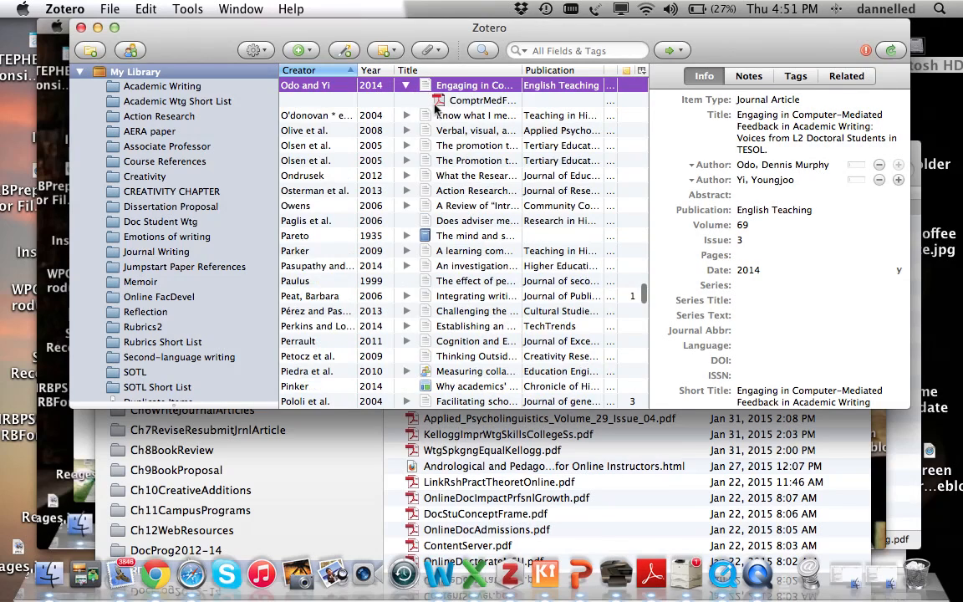
{"action": "left_click", "coordinate": [408, 87]}
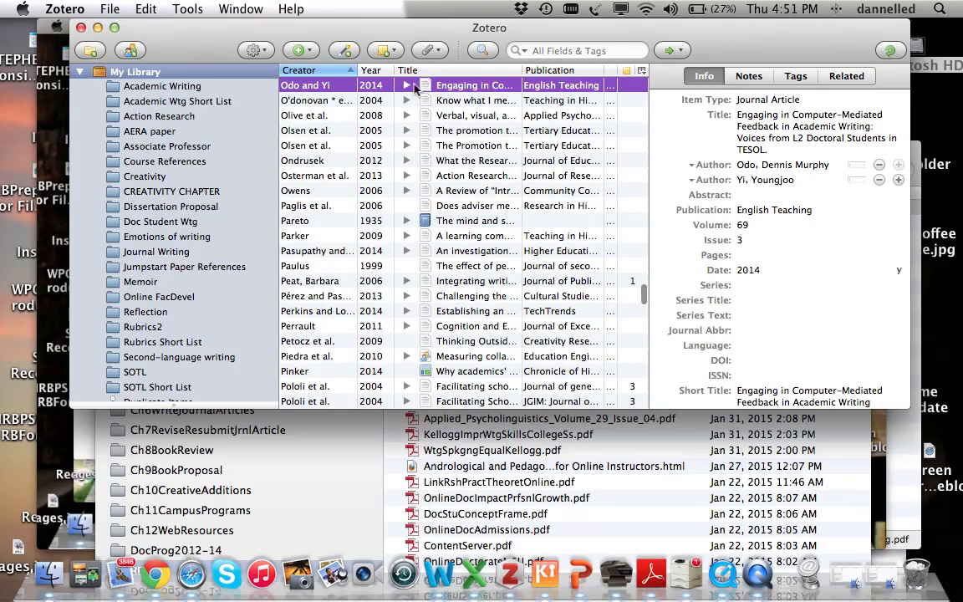
{"action": "left_click", "coordinate": [785, 149]}
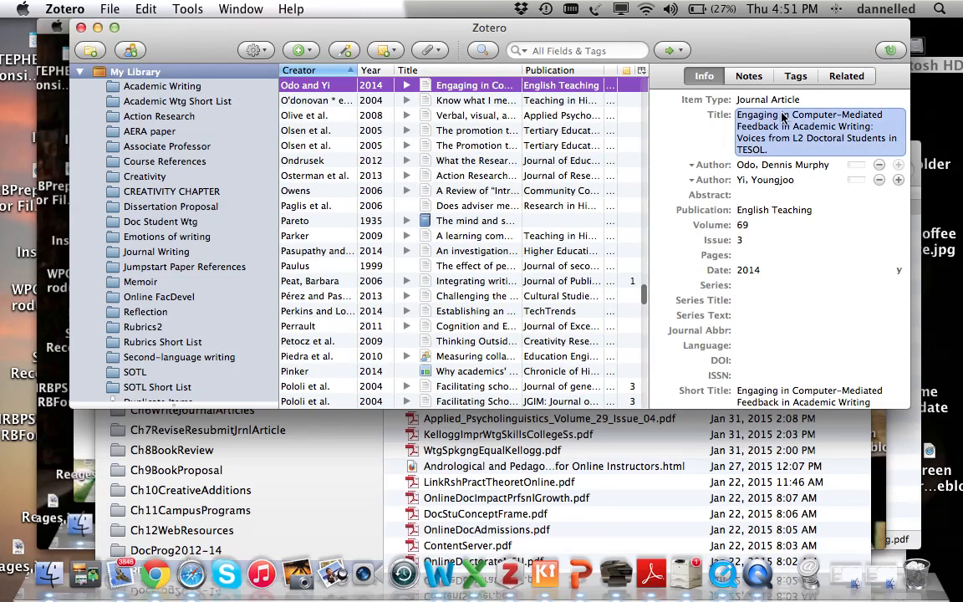
Step: Open the article's attached PDF, decline the font package download, and copy the abstract and key words from its first page
{"action": "double_click", "coordinate": [462, 85]}
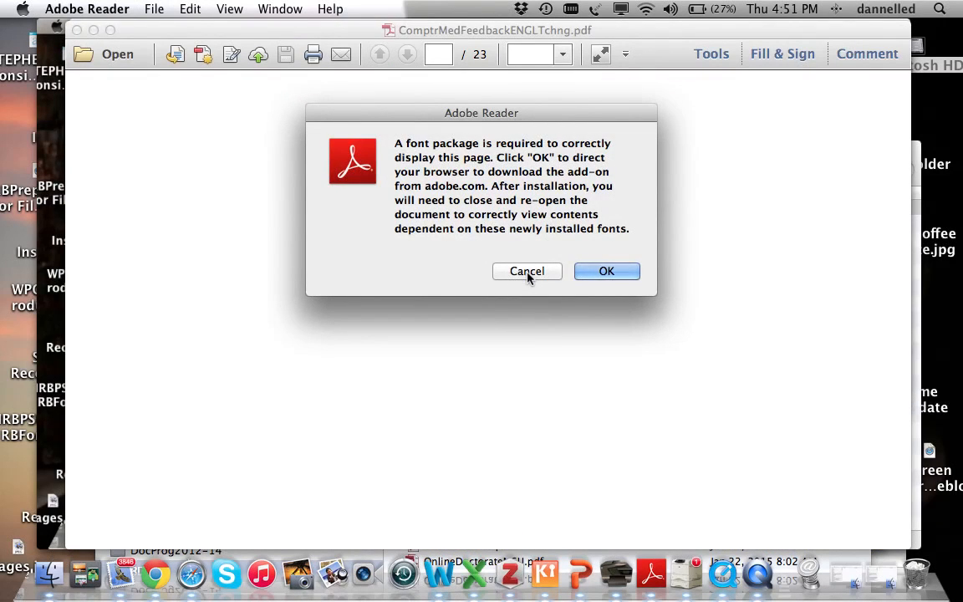
{"action": "left_click", "coordinate": [527, 273]}
{"action": "scroll", "coordinate": [581, 385], "scroll_direction": "down", "scroll_amount": 8}
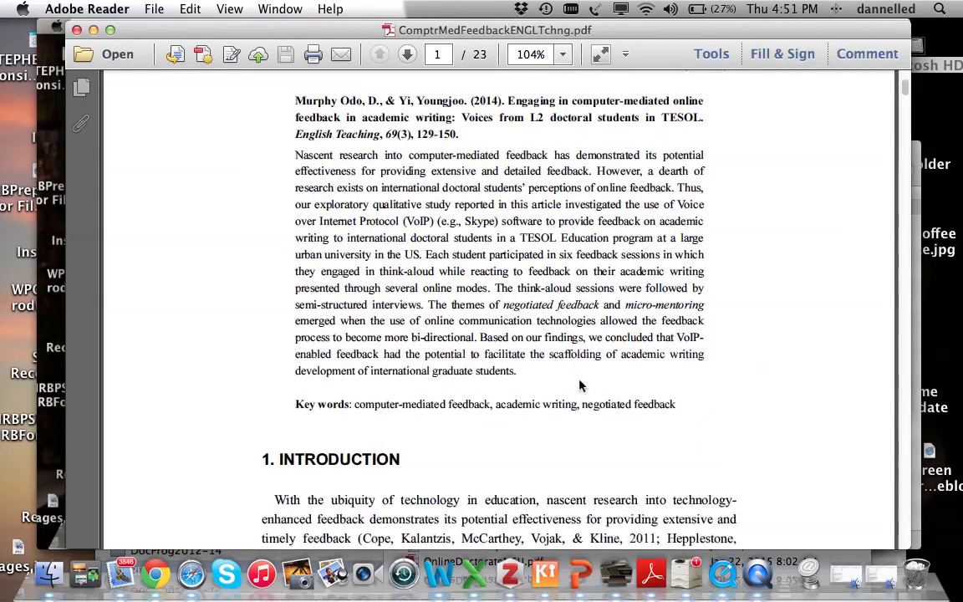
{"action": "right_click", "coordinate": [581, 385]}
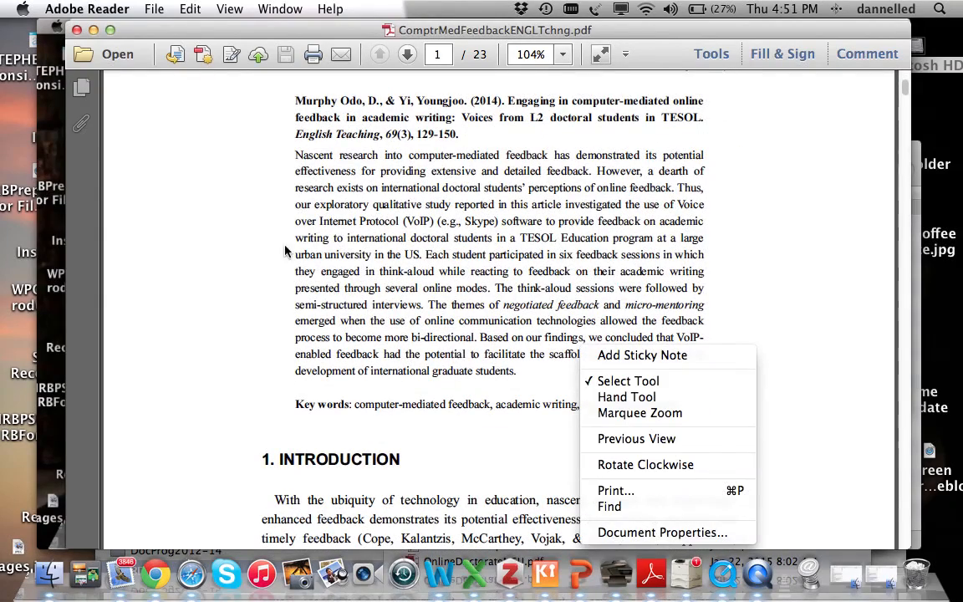
{"action": "left_click", "coordinate": [297, 159]}
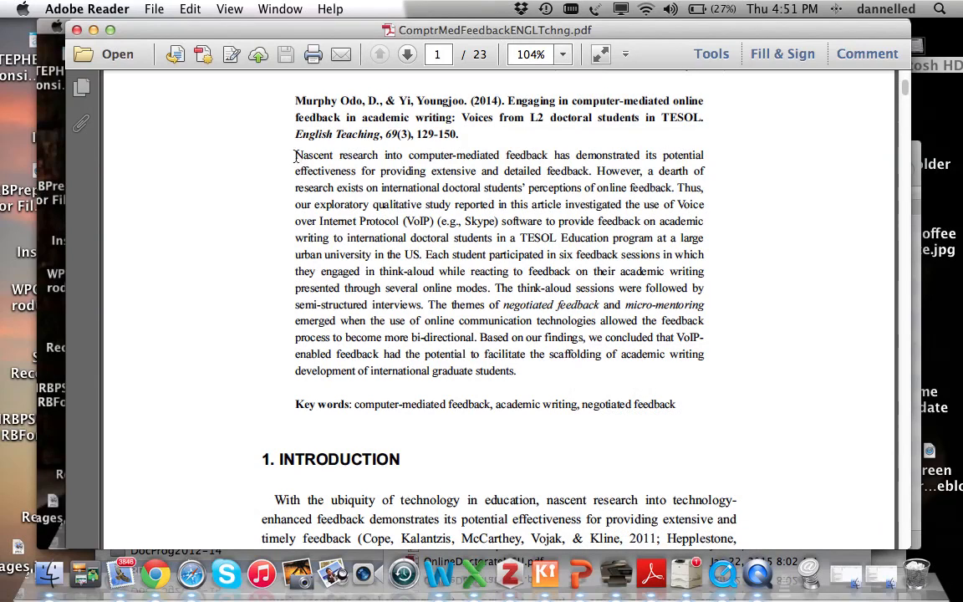
{"action": "left_click_drag", "start_coordinate": [292, 162], "coordinate": [718, 405]}
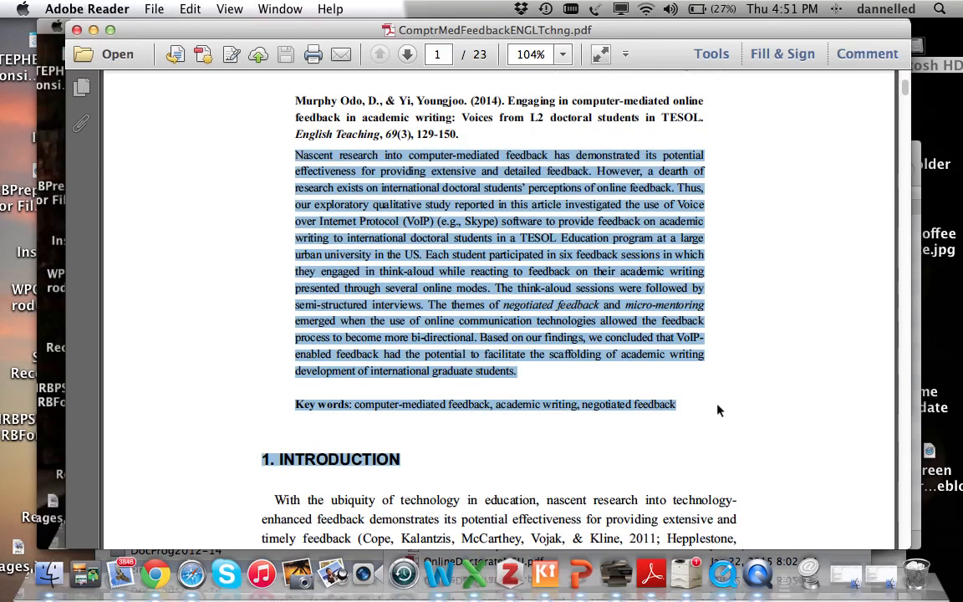
Step: Close the PDF, paste the copied text into the article's Abstract field in Zotero, and remove the trailing introduction heading
{"action": "left_click", "coordinate": [77, 29]}
{"action": "left_click", "coordinate": [738, 198]}
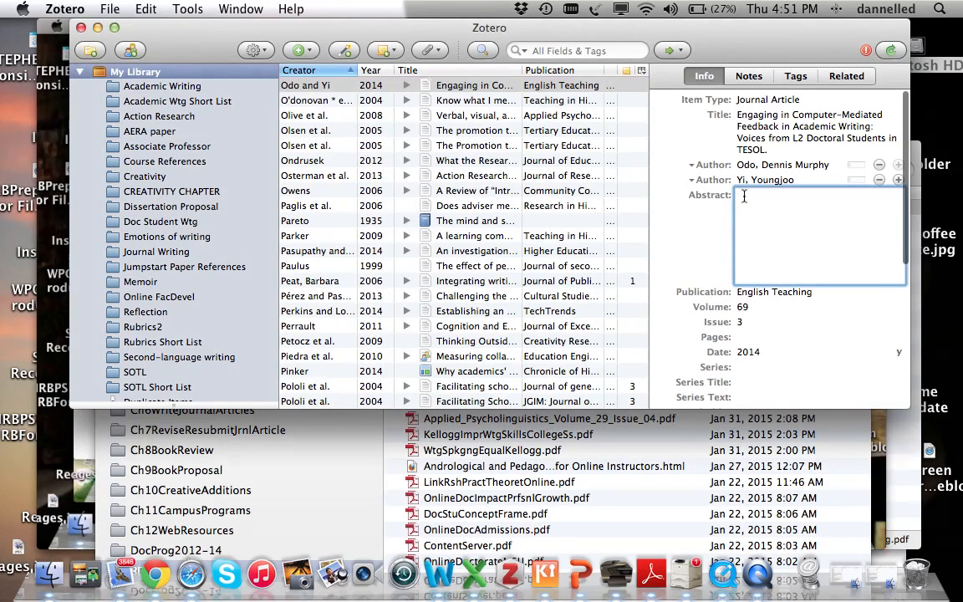
{"action": "key", "text": "super+v"}
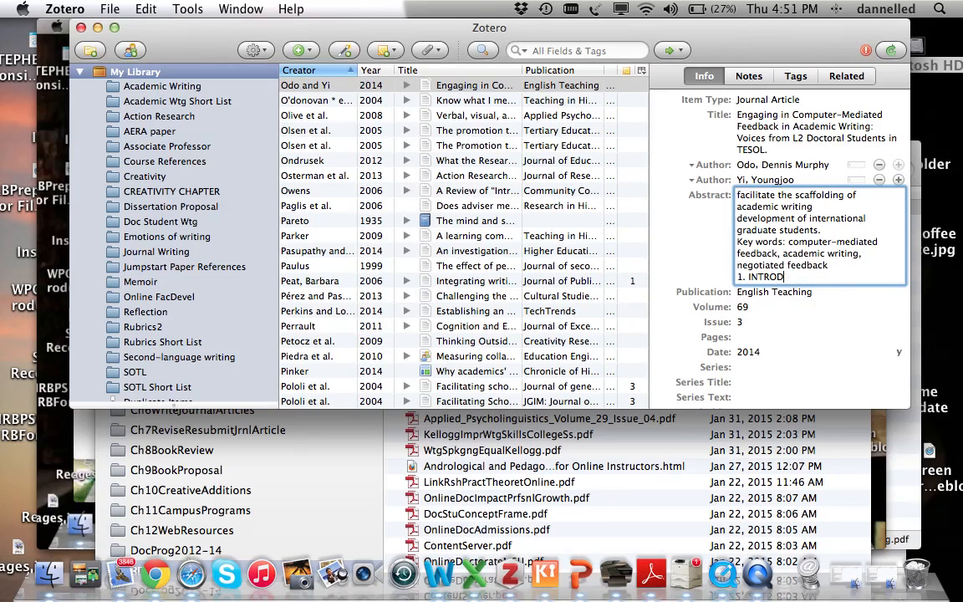
{"action": "key", "text": "BackSpace"}
{"action": "key", "text": "BackSpace"}
{"action": "key", "text": "BackSpace"}
{"action": "key", "text": "BackSpace"}
{"action": "key", "text": "BackSpace"}
{"action": "key", "text": "BackSpace"}
{"action": "key", "text": "Return"}
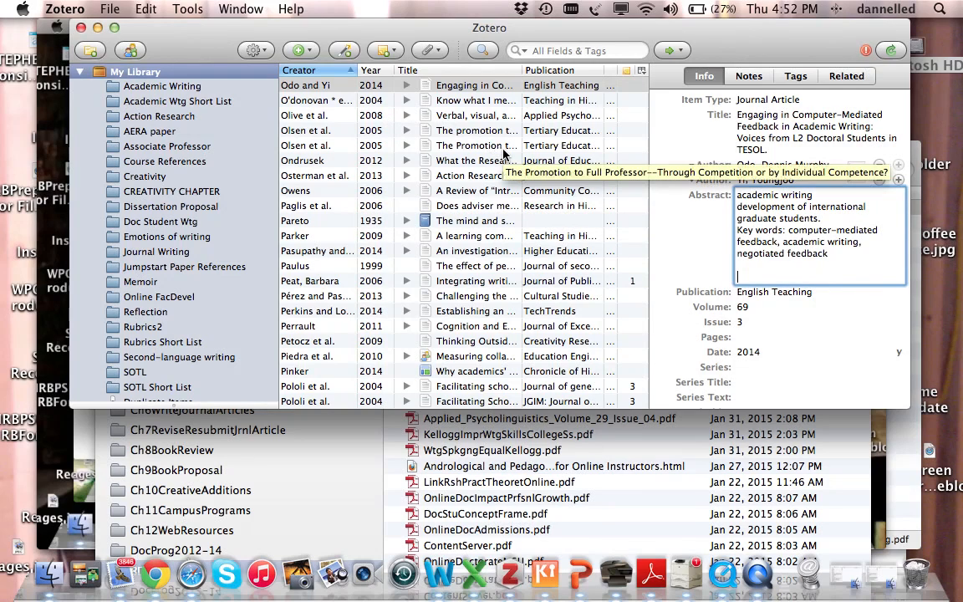
Step: Save the abstract and file the 2014 computer-mediated feedback article in the Doc Student Wtg collection
{"action": "left_click", "coordinate": [452, 146]}
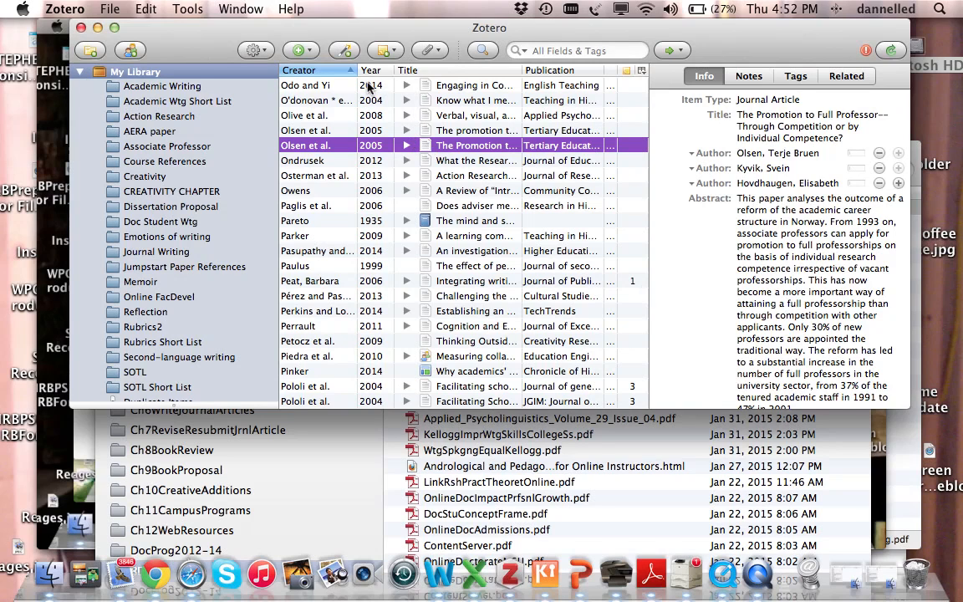
{"action": "left_click_drag", "start_coordinate": [369, 87], "coordinate": [164, 226]}
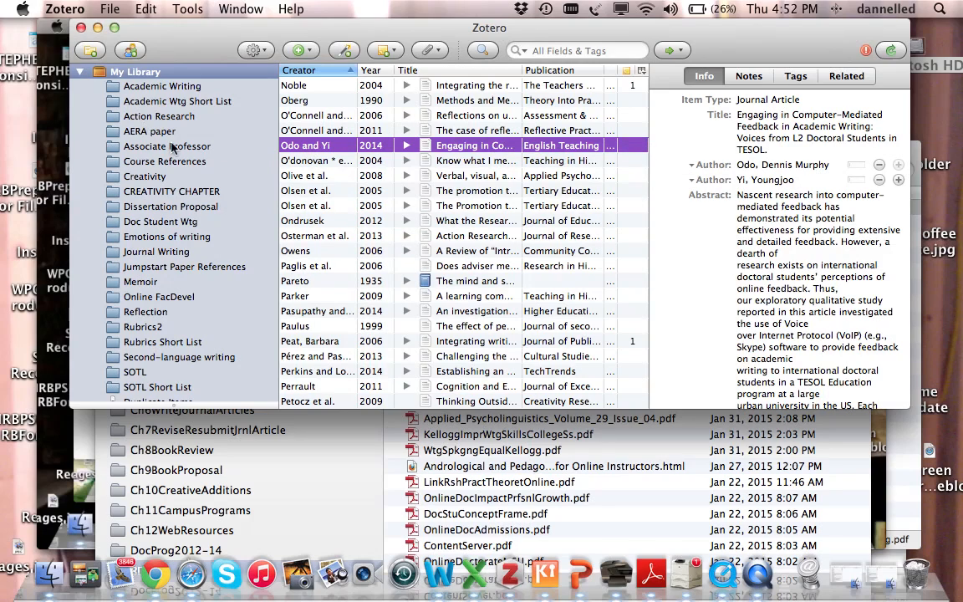
Step: Create a bibliography from all references in the AERA paper collection, using American Psychological Association 6th edition style and copying it to the clipboard
{"action": "left_click", "coordinate": [152, 134]}
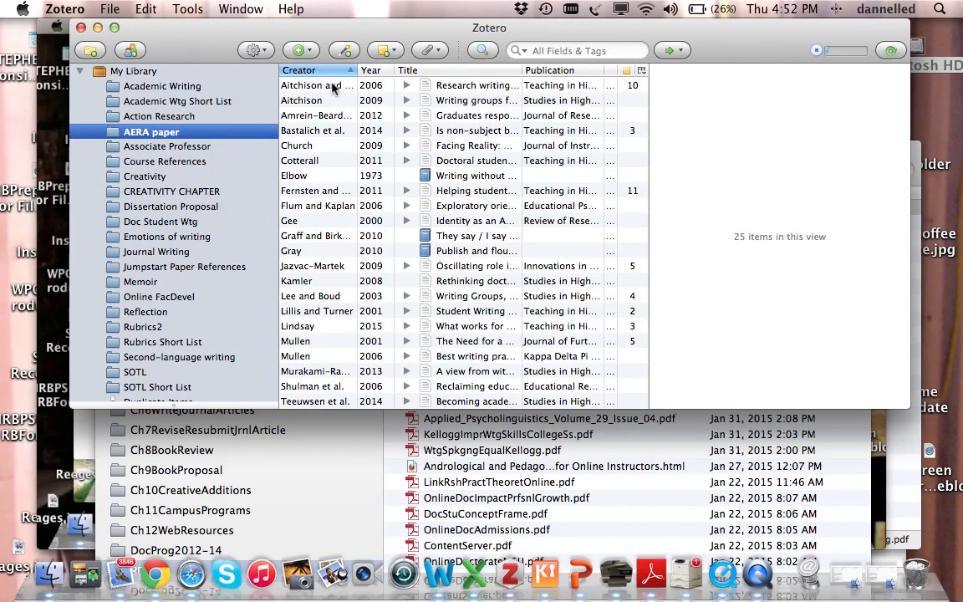
{"action": "left_click", "coordinate": [306, 84]}
{"action": "scroll", "coordinate": [507, 143], "scroll_direction": "down", "scroll_amount": 3}
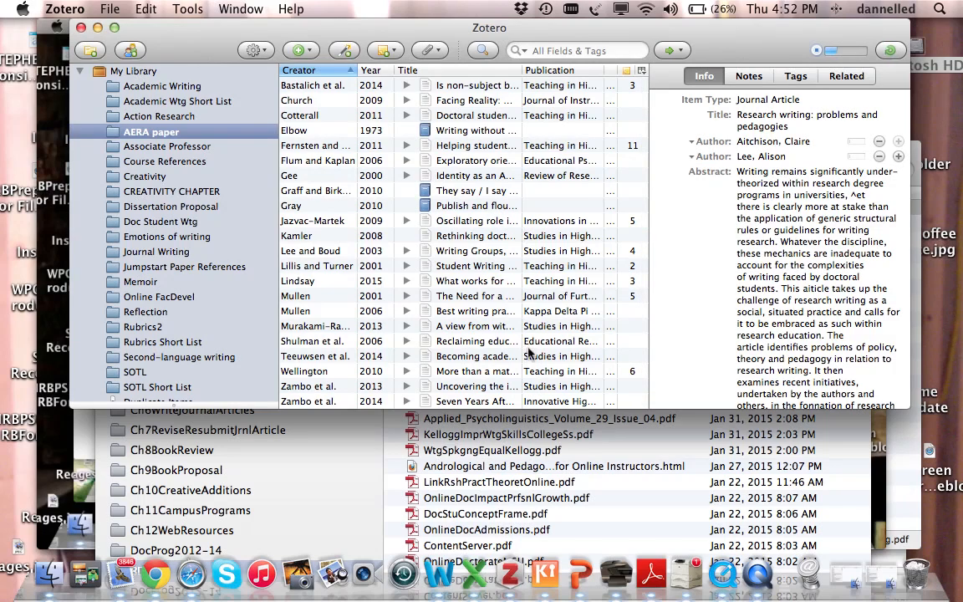
{"action": "key", "text": "super+a"}
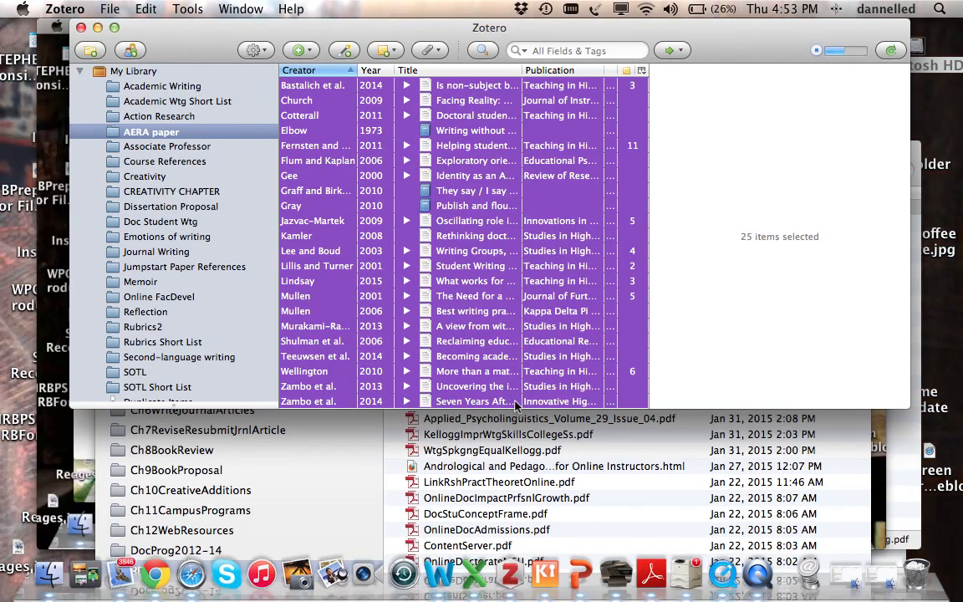
{"action": "right_click", "coordinate": [516, 406]}
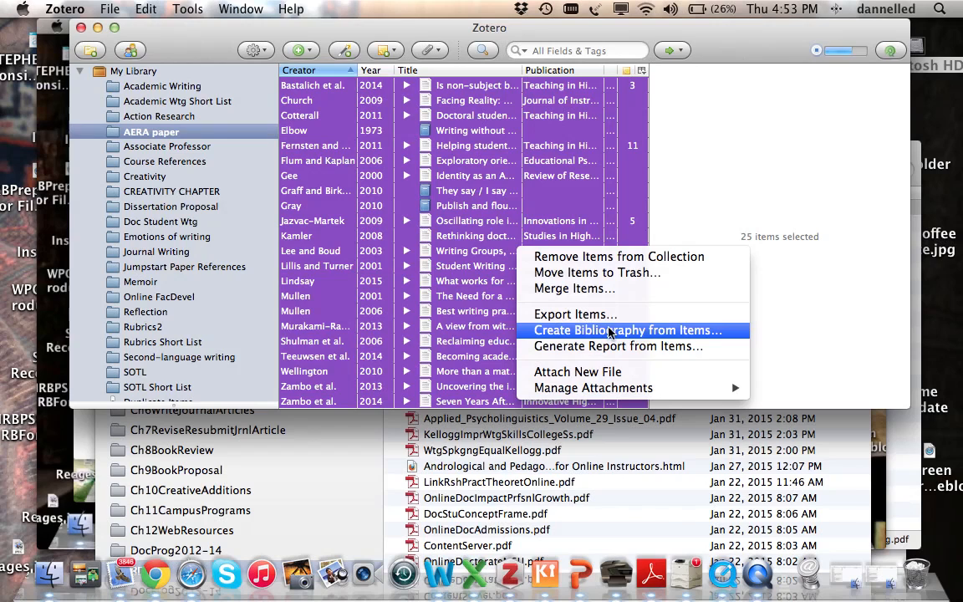
{"action": "left_click", "coordinate": [609, 332]}
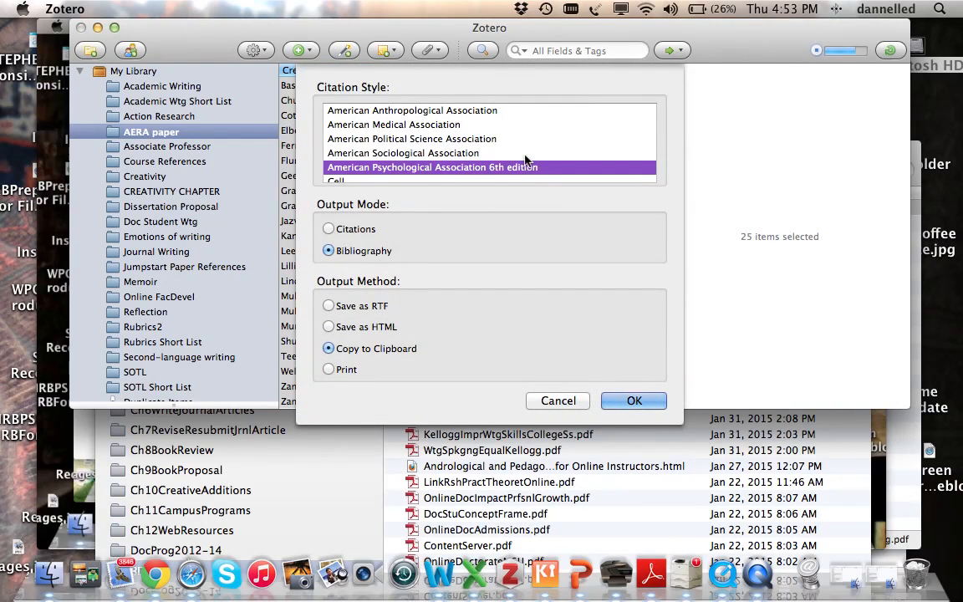
{"action": "scroll", "coordinate": [526, 160], "scroll_direction": "down", "scroll_amount": 10}
{"action": "scroll", "coordinate": [526, 160], "scroll_direction": "up", "scroll_amount": 10}
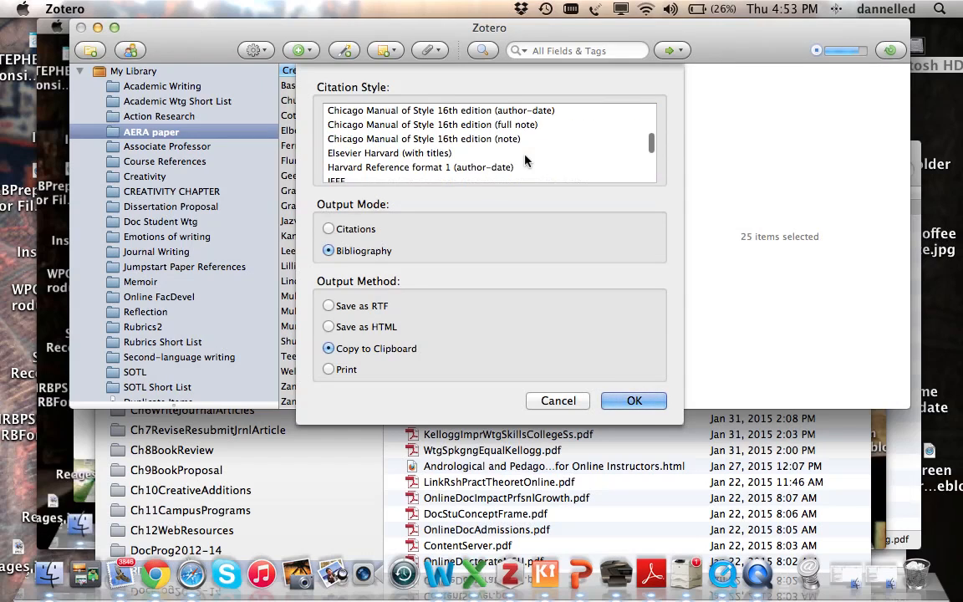
{"action": "scroll", "coordinate": [526, 160], "scroll_direction": "up", "scroll_amount": 3}
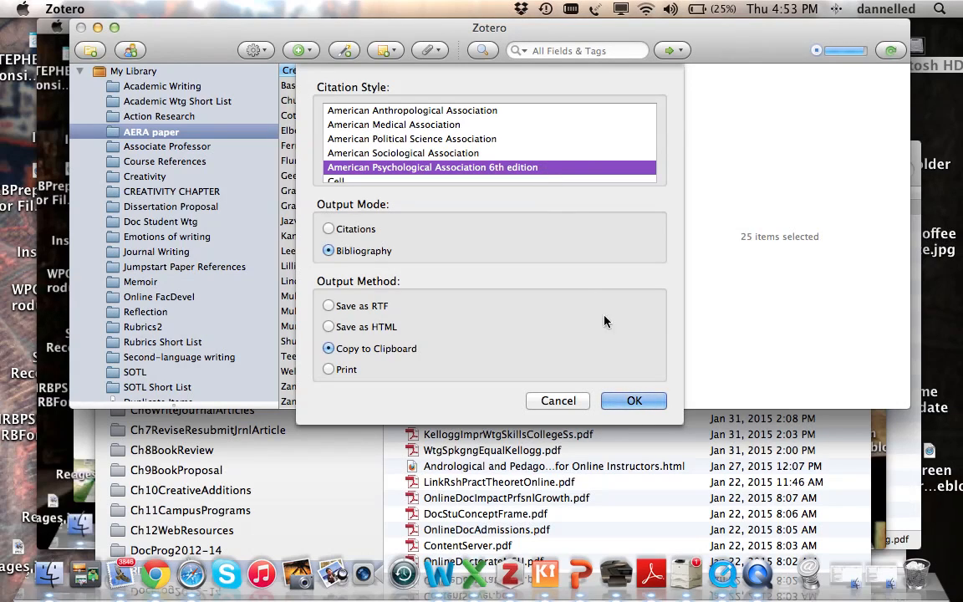
{"action": "left_click", "coordinate": [634, 403]}
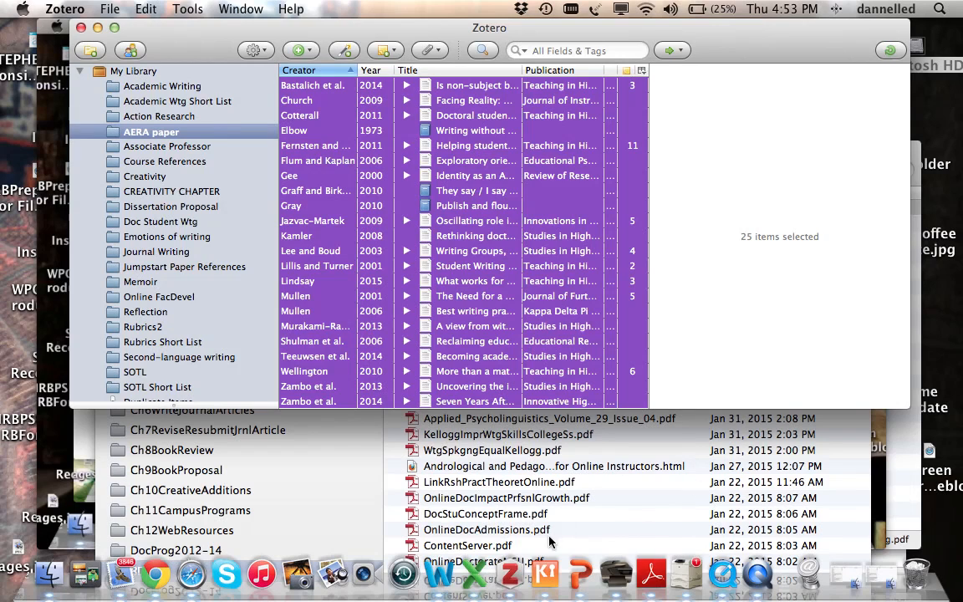
Step: Switch to Microsoft Word, paste the copied bibliography into the blank document, and look through the formatted references
{"action": "left_click", "coordinate": [441, 577]}
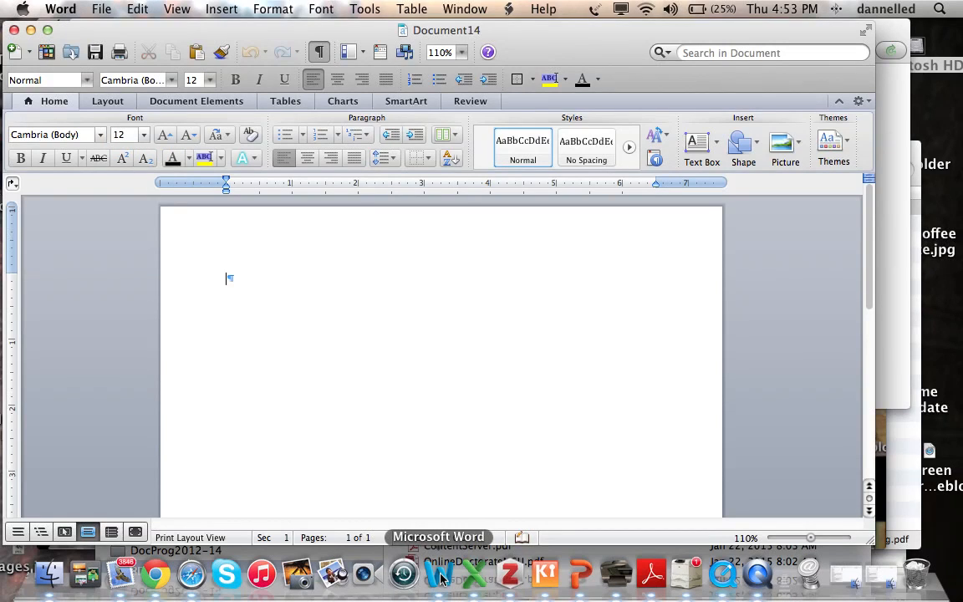
{"action": "key", "text": "super+v"}
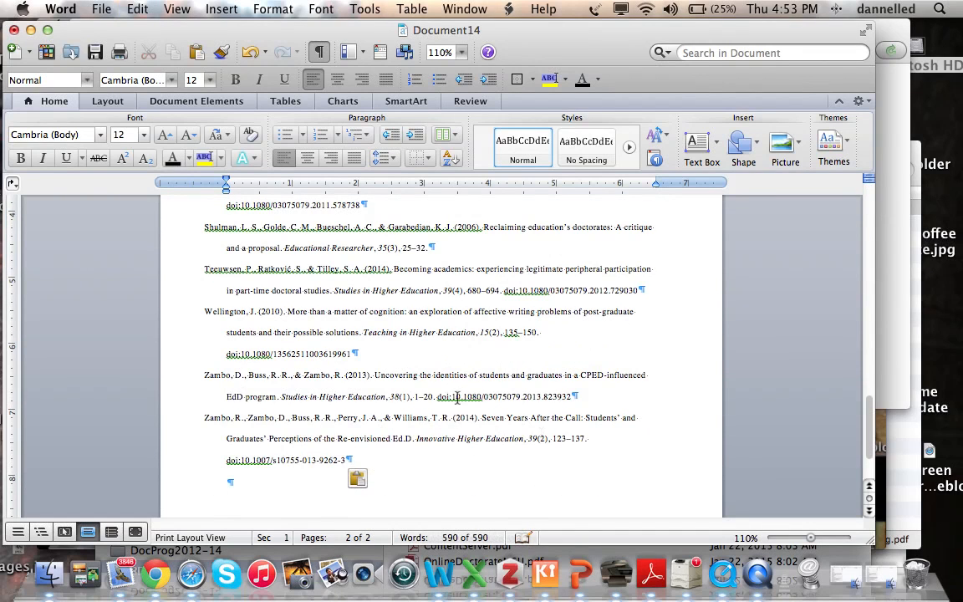
{"action": "scroll", "coordinate": [458, 405], "scroll_direction": "up", "scroll_amount": 5}
{"action": "scroll", "coordinate": [457, 405], "scroll_direction": "up", "scroll_amount": 10}
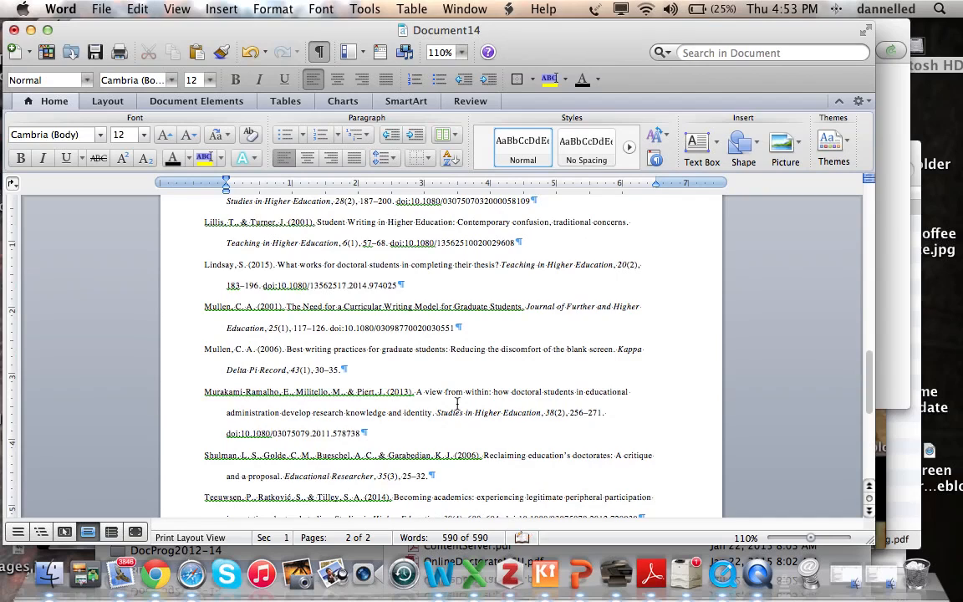
{"action": "scroll", "coordinate": [456, 405], "scroll_direction": "up", "scroll_amount": 10}
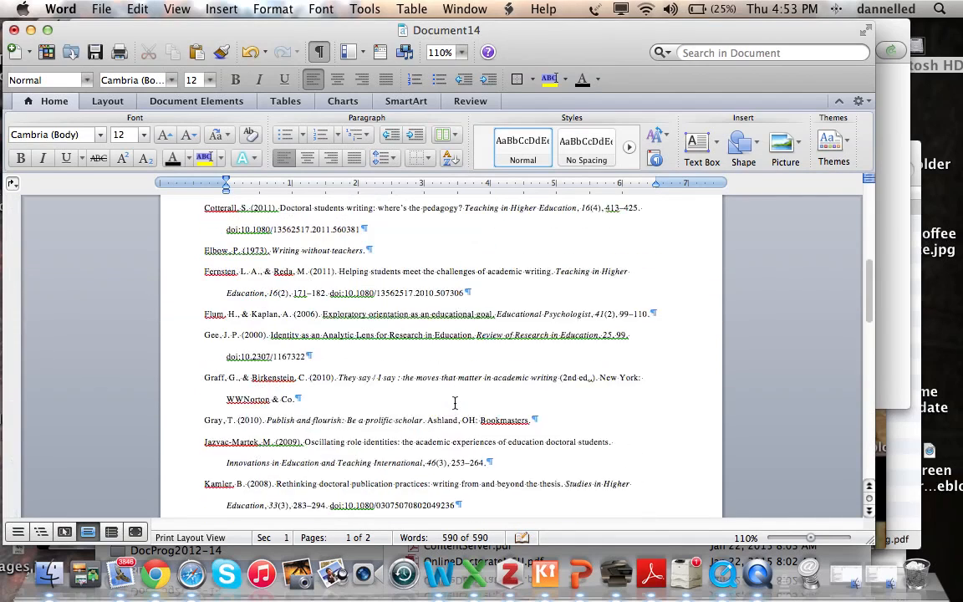
{"action": "scroll", "coordinate": [455, 404], "scroll_direction": "up", "scroll_amount": 4}
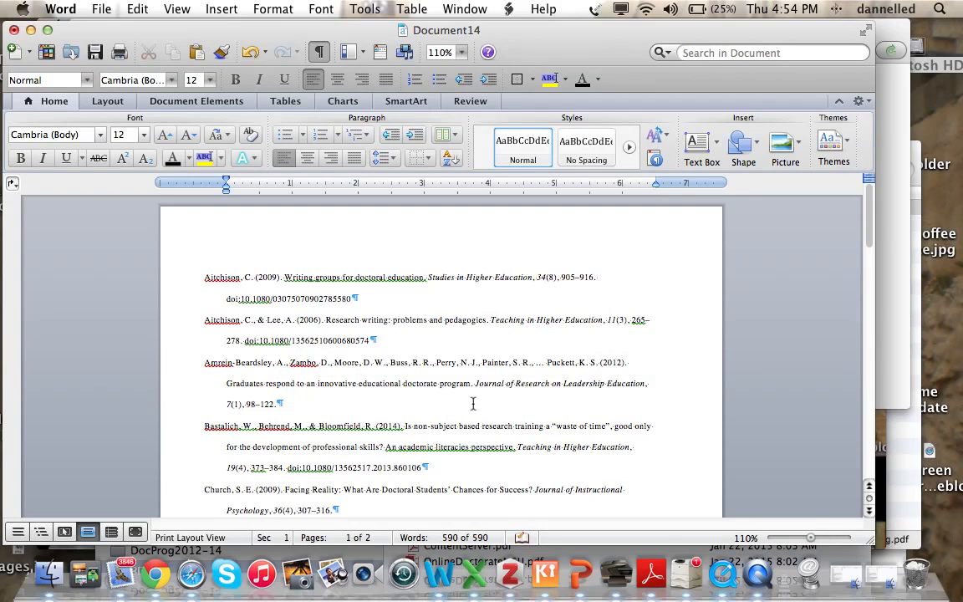
{"action": "scroll", "coordinate": [473, 404], "scroll_direction": "down", "scroll_amount": 1}
{"action": "scroll", "coordinate": [473, 404], "scroll_direction": "down", "scroll_amount": 3}
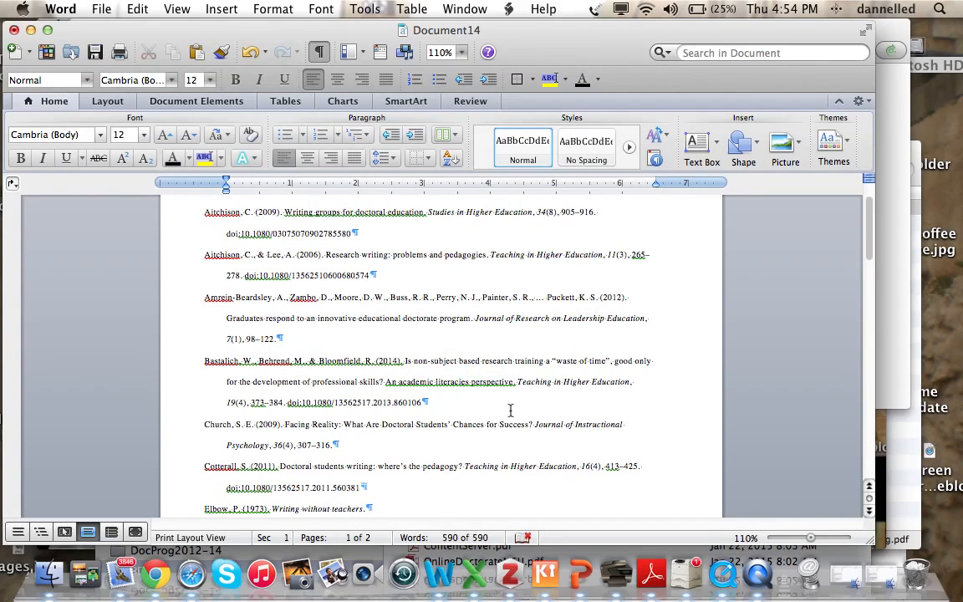
{"action": "scroll", "coordinate": [510, 410], "scroll_direction": "down", "scroll_amount": 3}
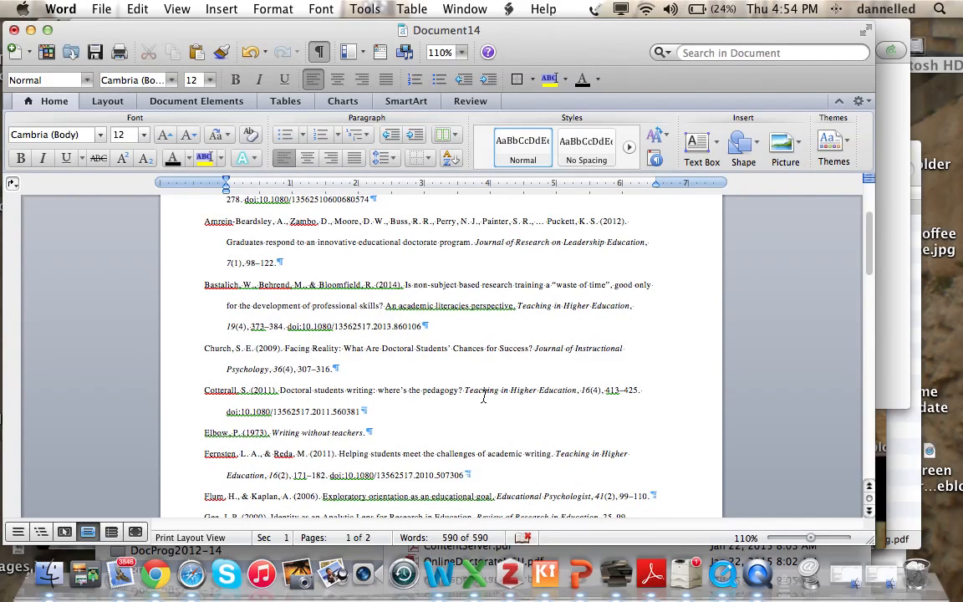
Step: Add the reminder "GET CITY AND PUBLISHER" at the end of the 1973 "Writing without teachers" reference
{"action": "scroll", "coordinate": [420, 396], "scroll_direction": "down", "scroll_amount": 3}
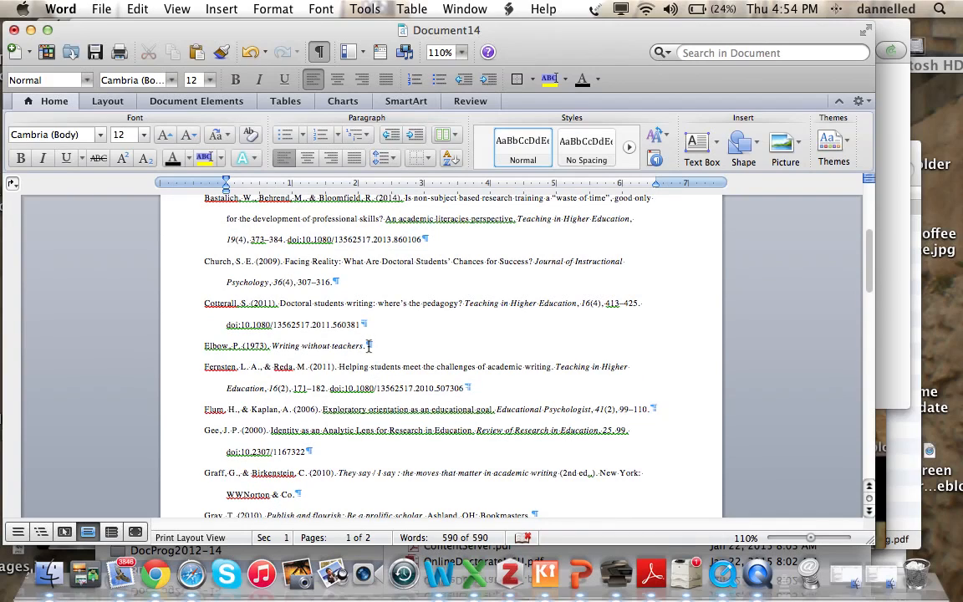
{"action": "left_click", "coordinate": [368, 346]}
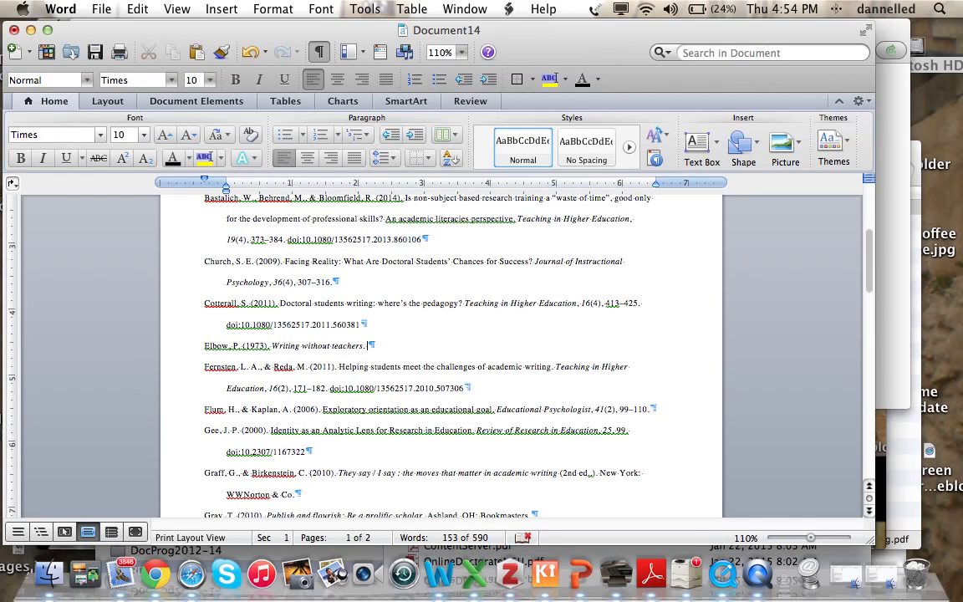
{"action": "type", "text": "GET CITY AND PU"}
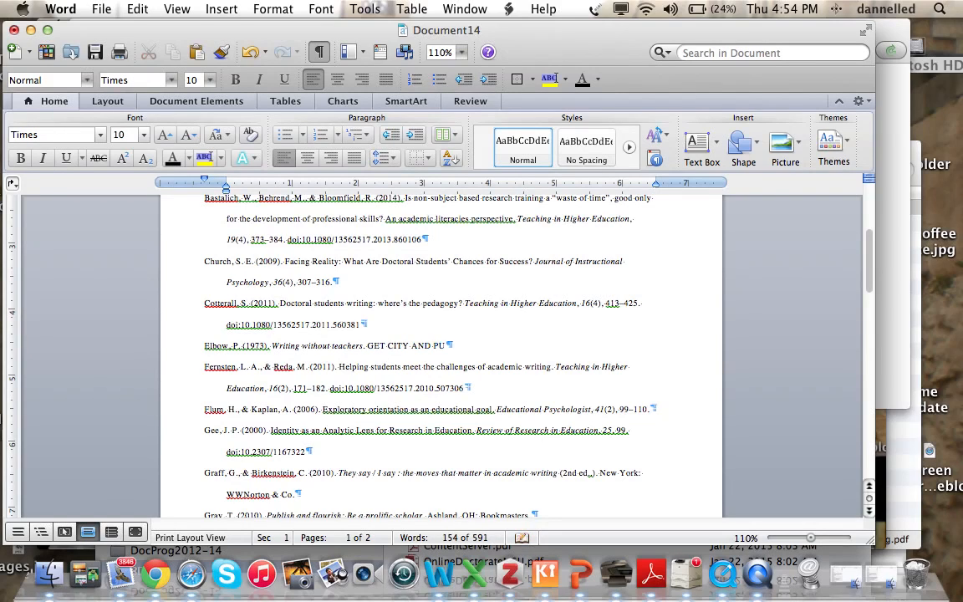
{"action": "type", "text": "BLISHER"}
Step: Reformat all references with first lines at the zero margin, a hanging indent of about 0.5 inch, and font size 12
{"action": "scroll", "coordinate": [341, 365], "scroll_direction": "up", "scroll_amount": 5}
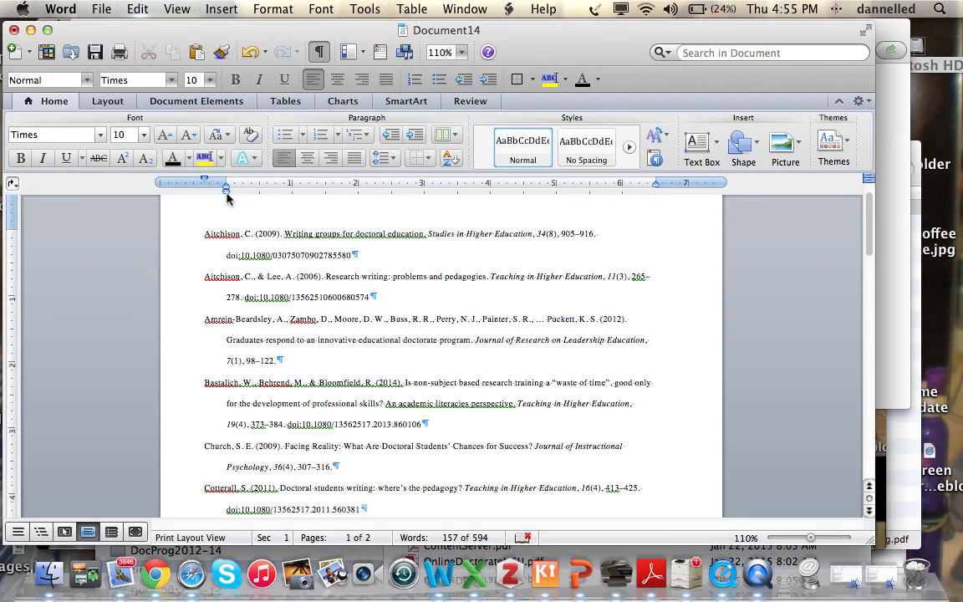
{"action": "mouse_move", "coordinate": [224, 194]}
{"action": "left_mouse_down"}
{"action": "mouse_move", "coordinate": [201, 194]}
{"action": "mouse_move", "coordinate": [226, 196]}
{"action": "left_mouse_up"}
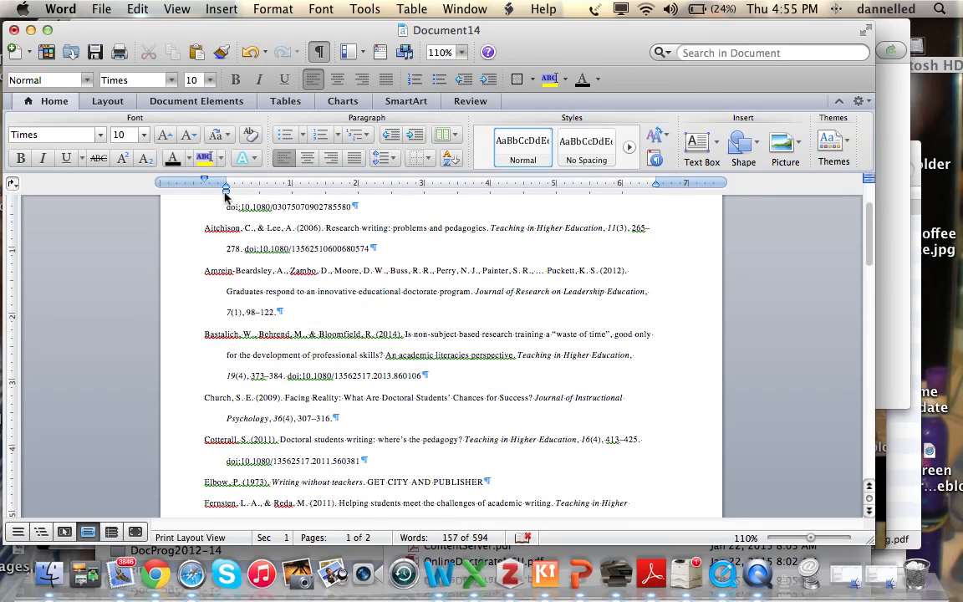
{"action": "scroll", "coordinate": [269, 256], "scroll_direction": "up", "scroll_amount": 5}
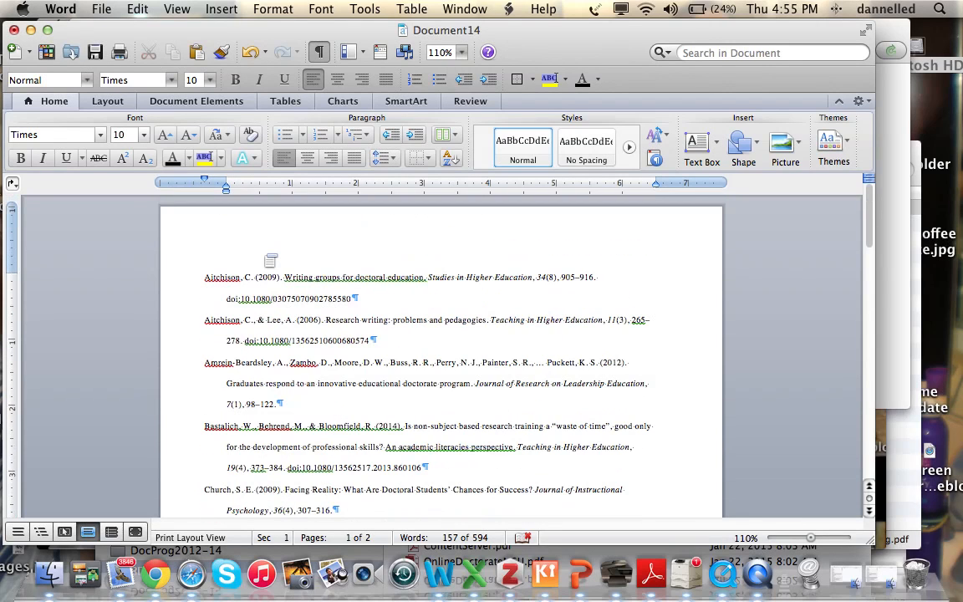
{"action": "key", "text": "super+a"}
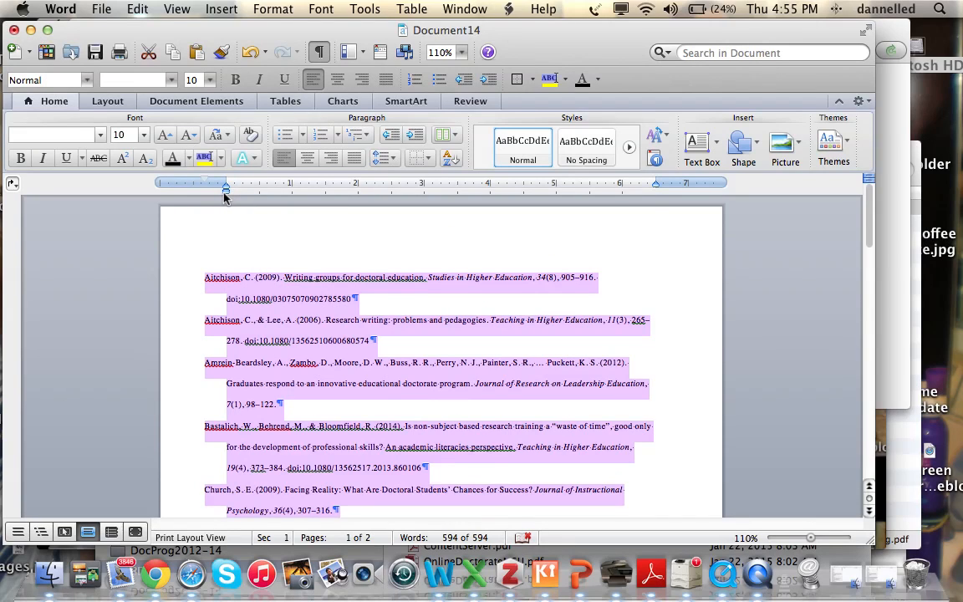
{"action": "mouse_move", "coordinate": [229, 194]}
{"action": "left_mouse_down"}
{"action": "mouse_move", "coordinate": [259, 192]}
{"action": "mouse_move", "coordinate": [230, 256]}
{"action": "left_mouse_up"}
{"action": "mouse_move", "coordinate": [227, 192]}
{"action": "left_mouse_down"}
{"action": "mouse_move", "coordinate": [250, 189]}
{"action": "mouse_move", "coordinate": [250, 198]}
{"action": "mouse_move", "coordinate": [257, 187]}
{"action": "left_mouse_up"}
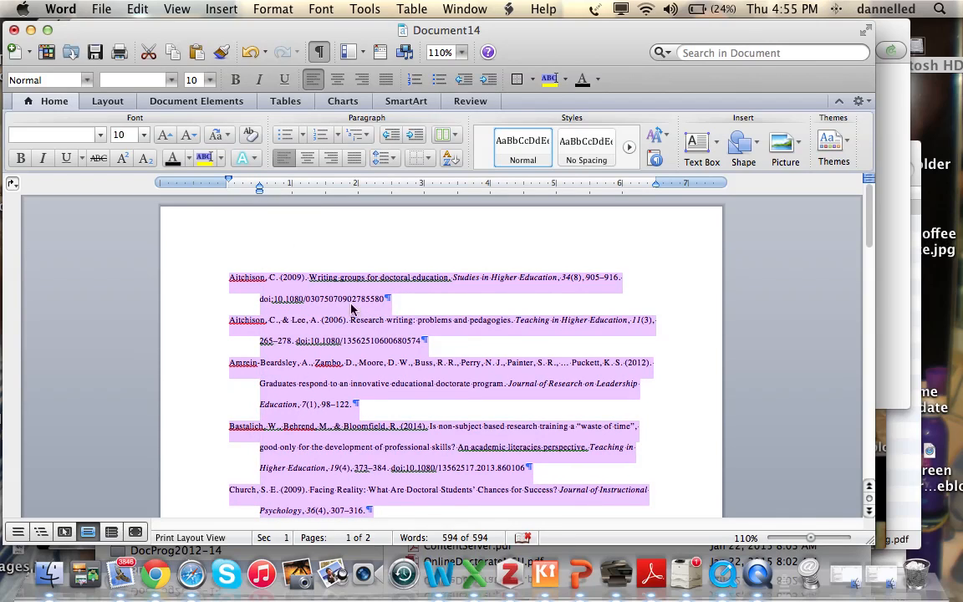
{"action": "left_click_drag", "start_coordinate": [230, 183], "coordinate": [226, 183]}
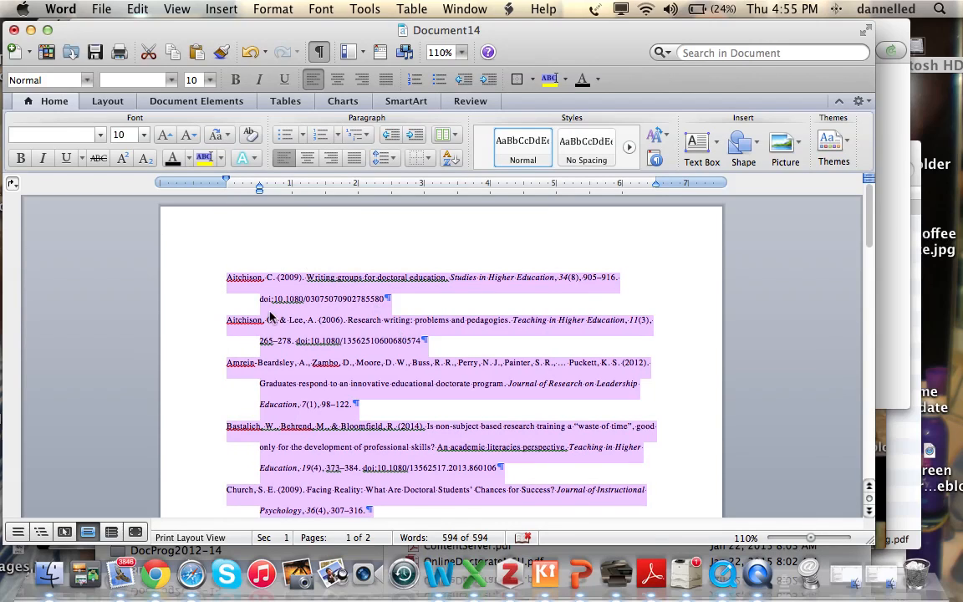
{"action": "left_click", "coordinate": [144, 135]}
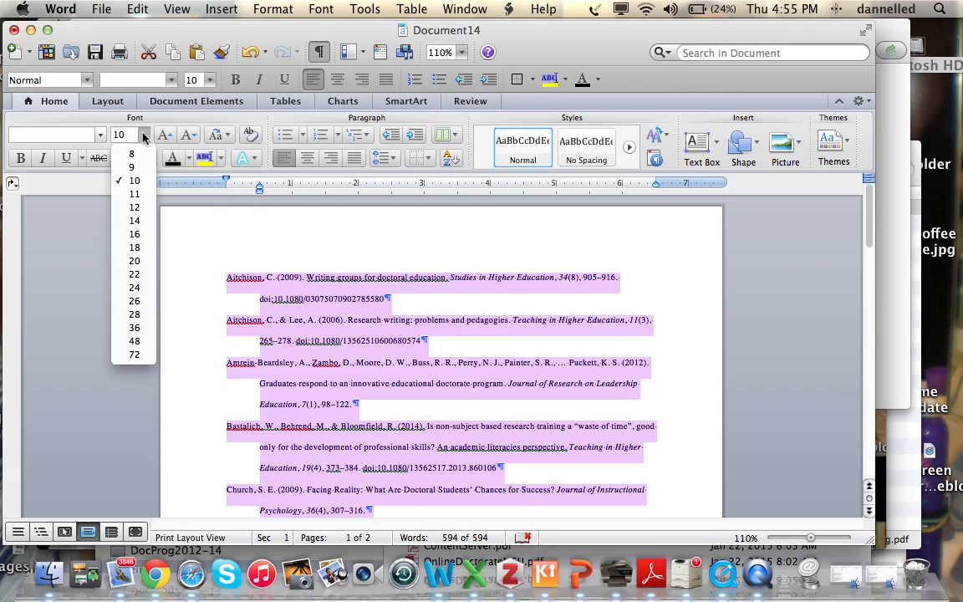
{"action": "left_click", "coordinate": [146, 206]}
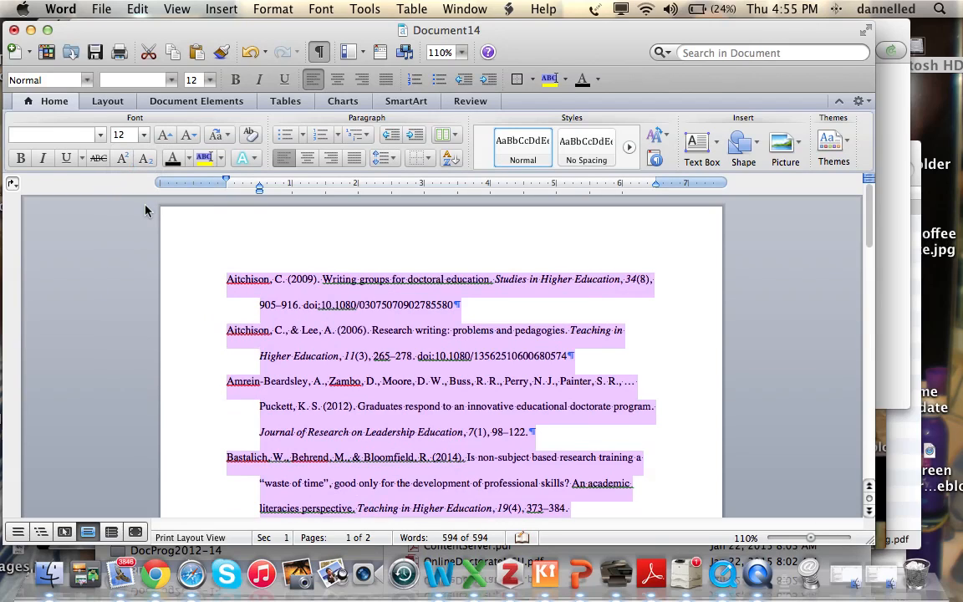